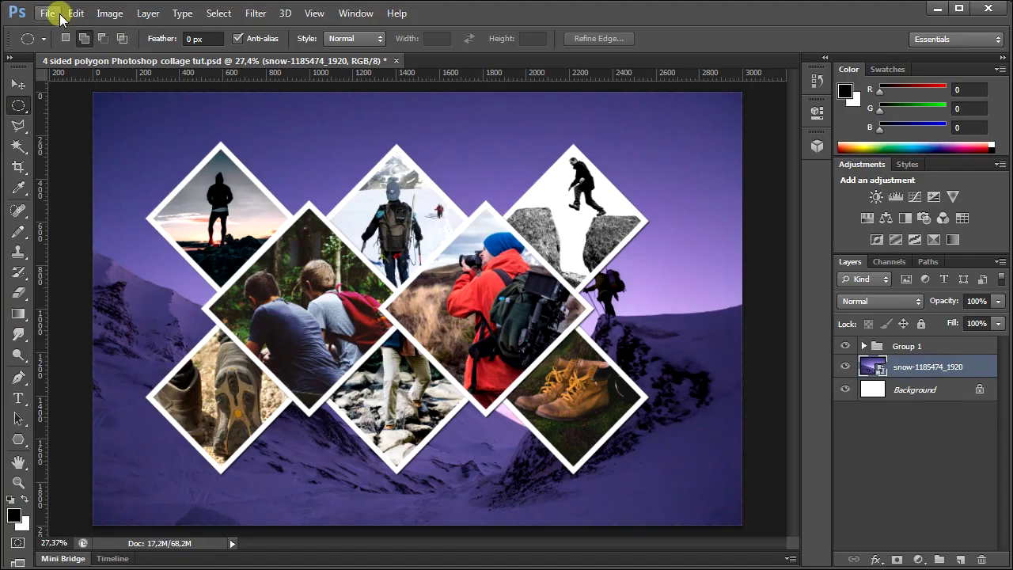
Step: Create a new white document 3000 × 2000 px at 300 pixels per inch
click(60, 16)
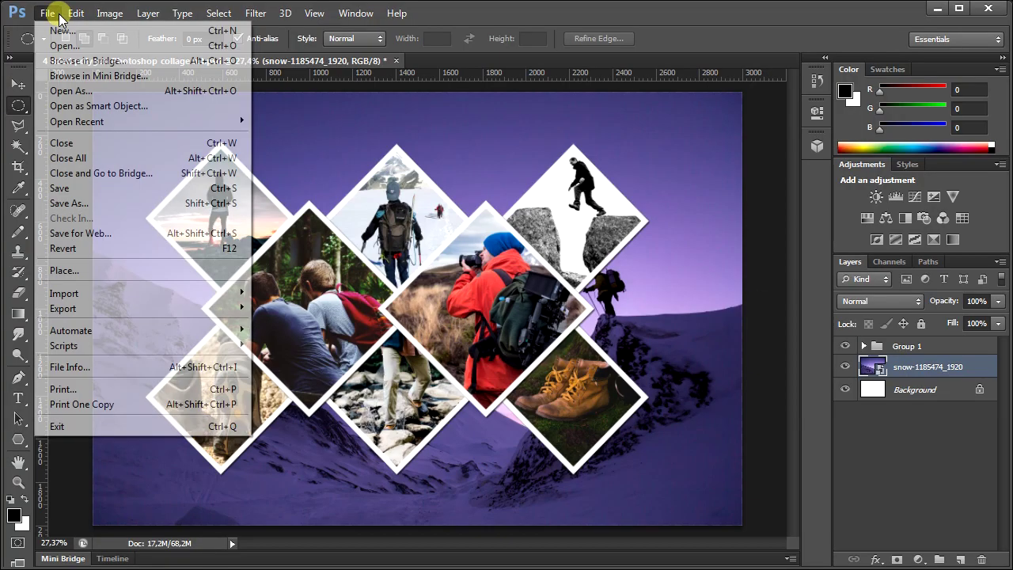
click(63, 30)
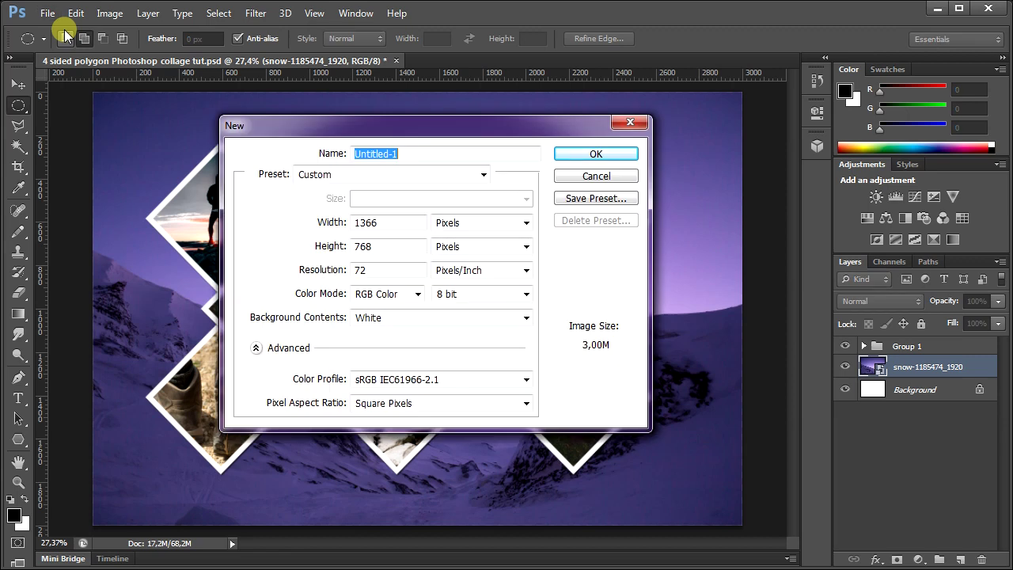
drag(387, 222, 370, 222)
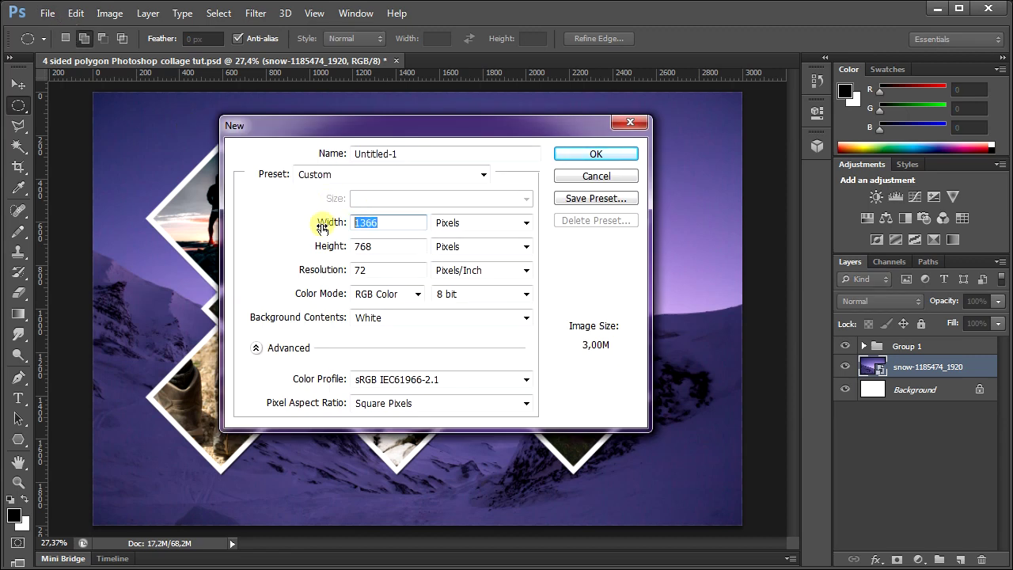
text(3000)
key(Tab)
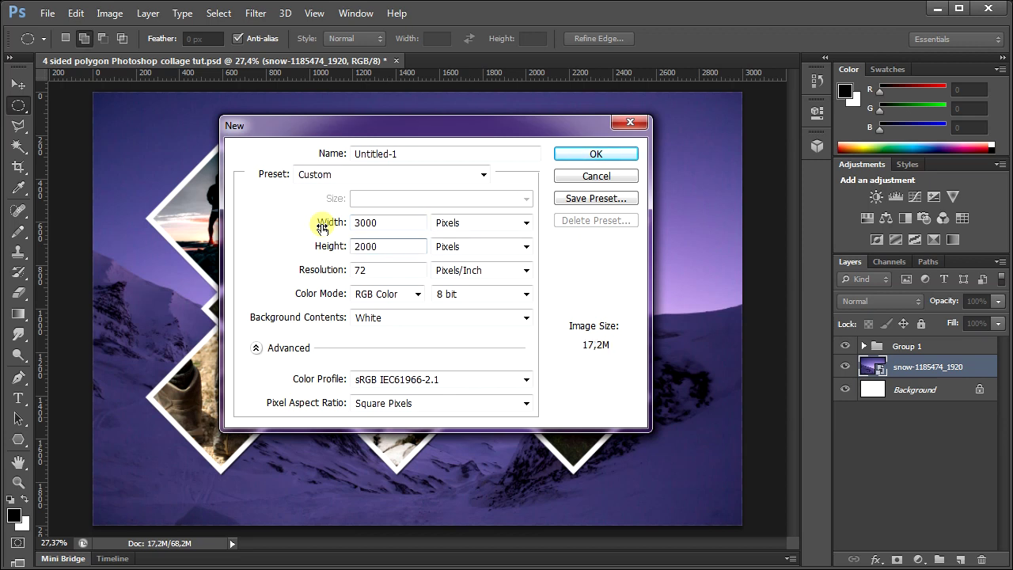
key(Tab)
key(Tab)
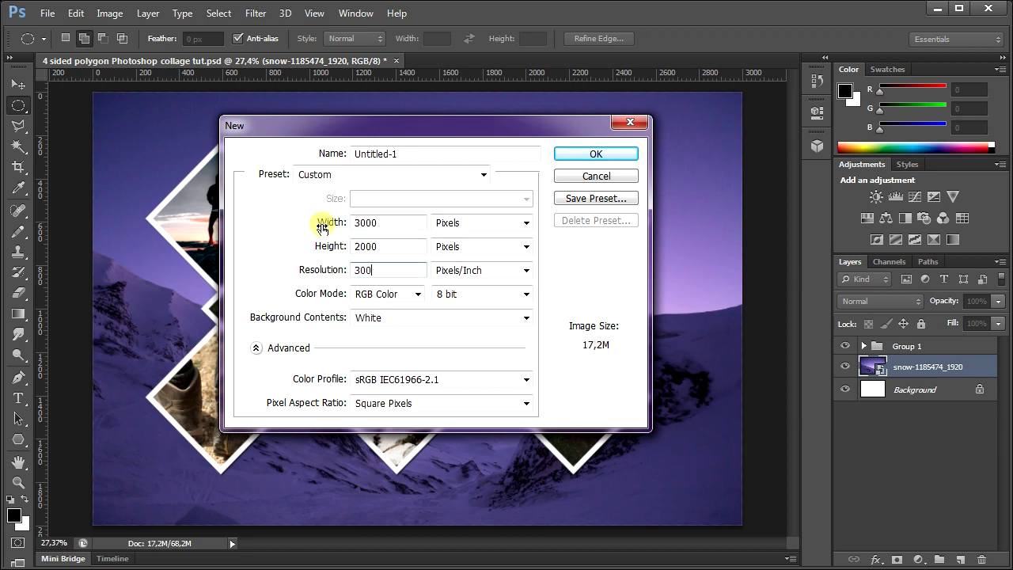
click(592, 158)
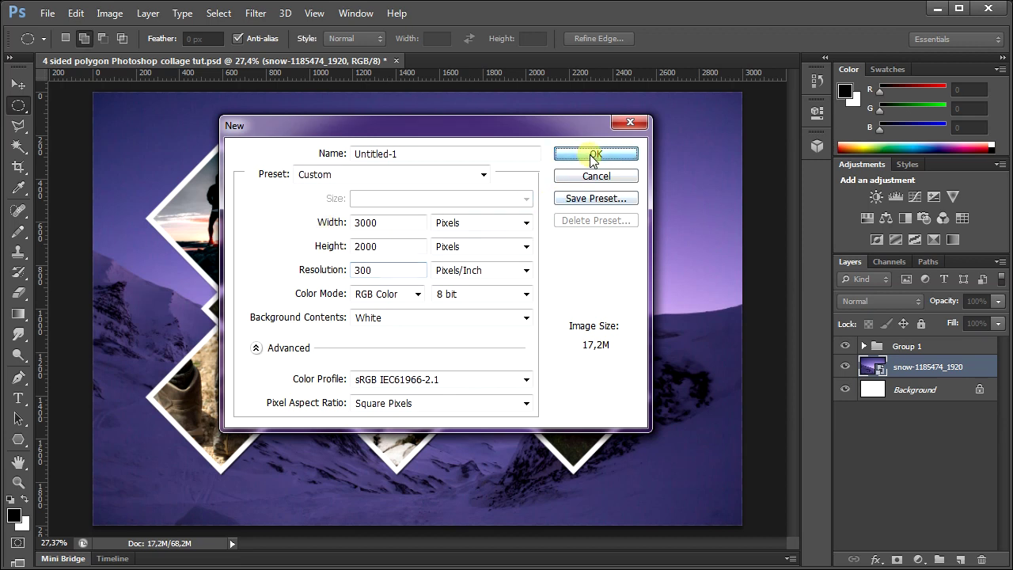
click(315, 13)
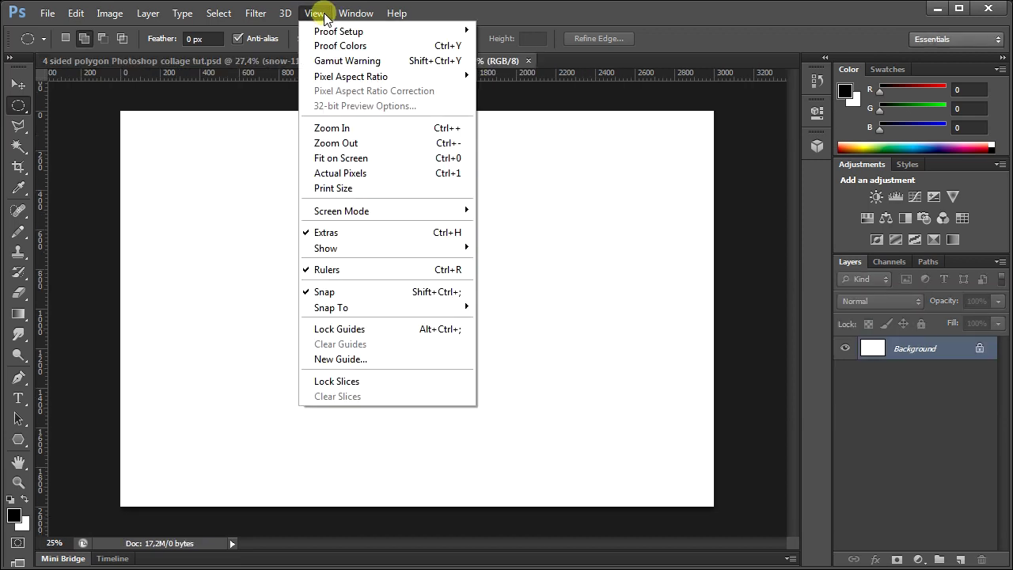
Step: Fit the canvas on screen and add vertical guides at 500 and 1000 px
click(359, 159)
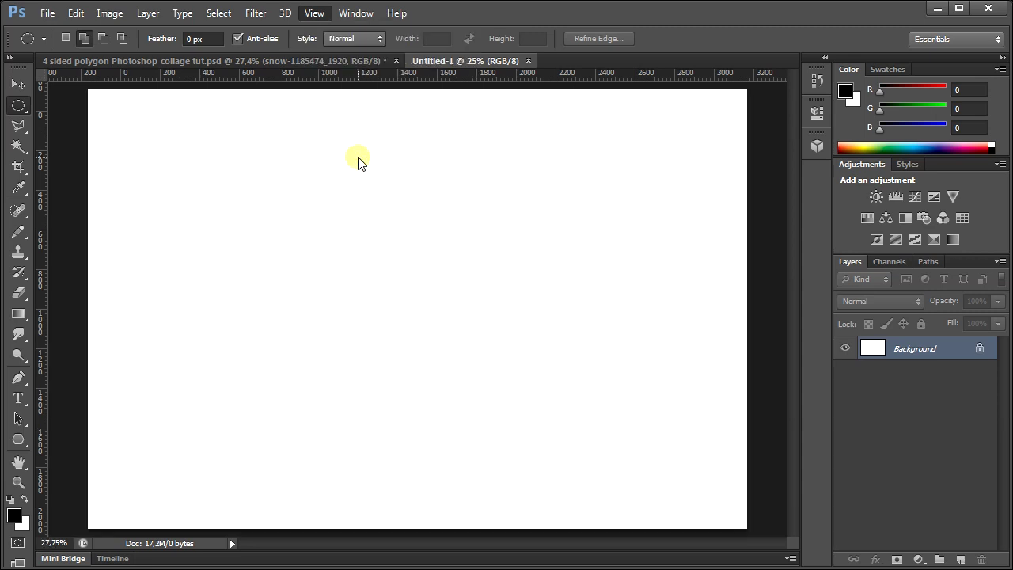
click(317, 14)
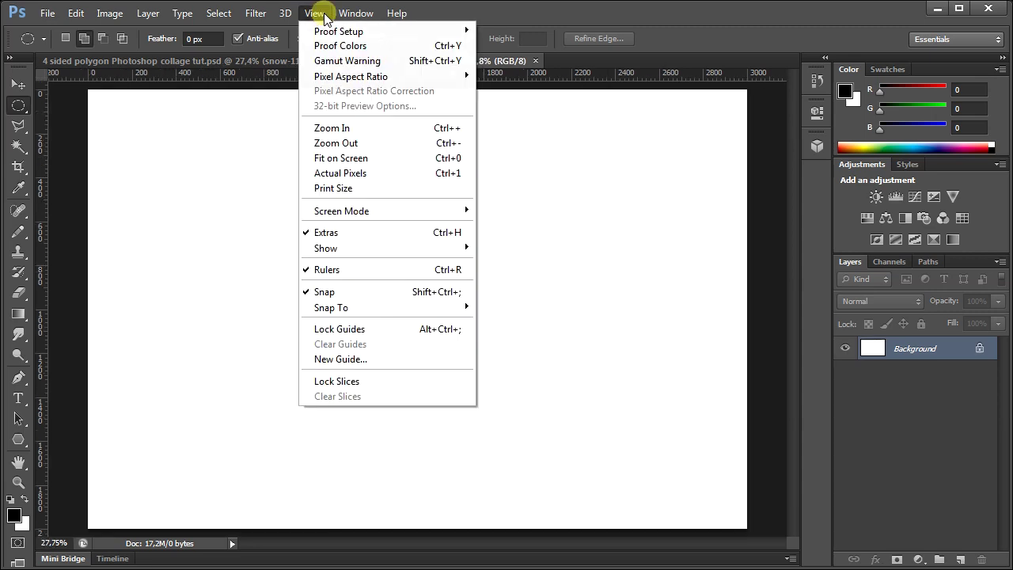
click(376, 359)
text(500)
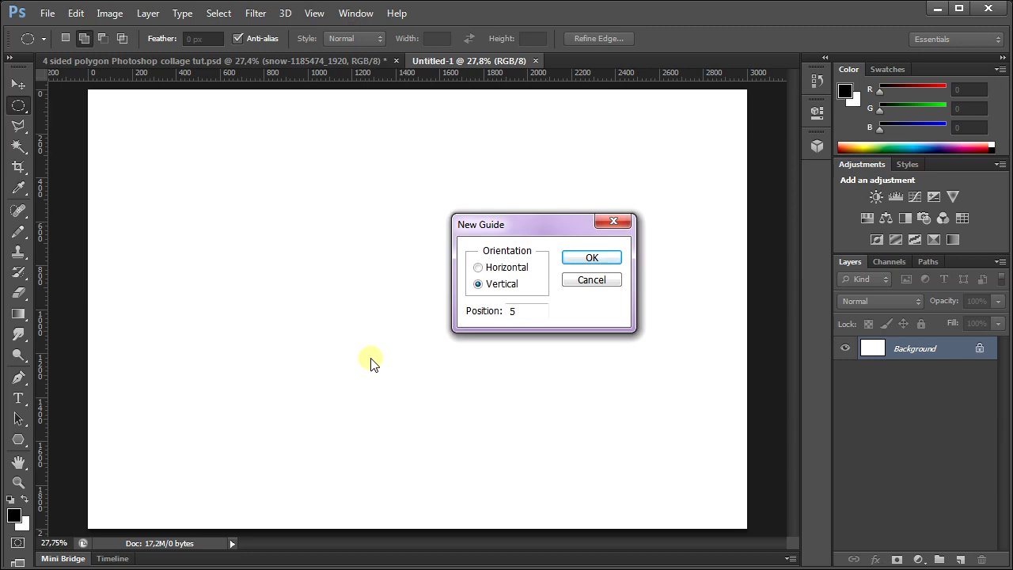
click(592, 258)
click(314, 14)
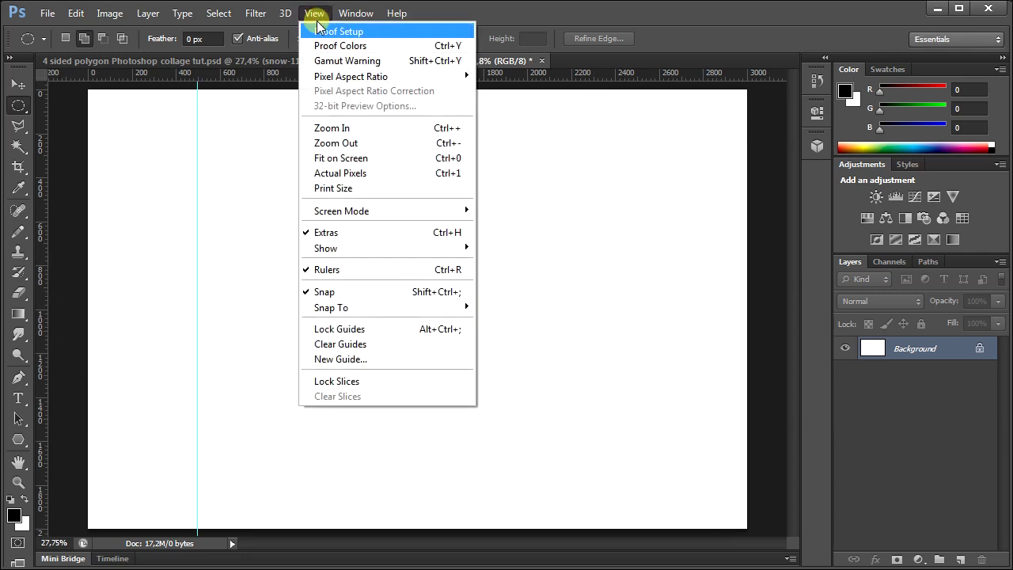
click(362, 358)
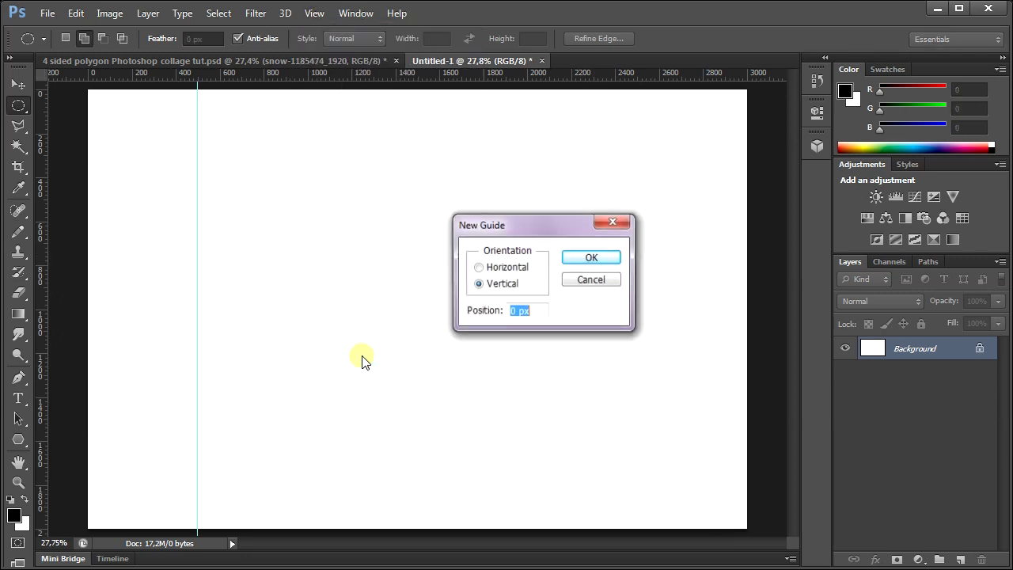
text(000)
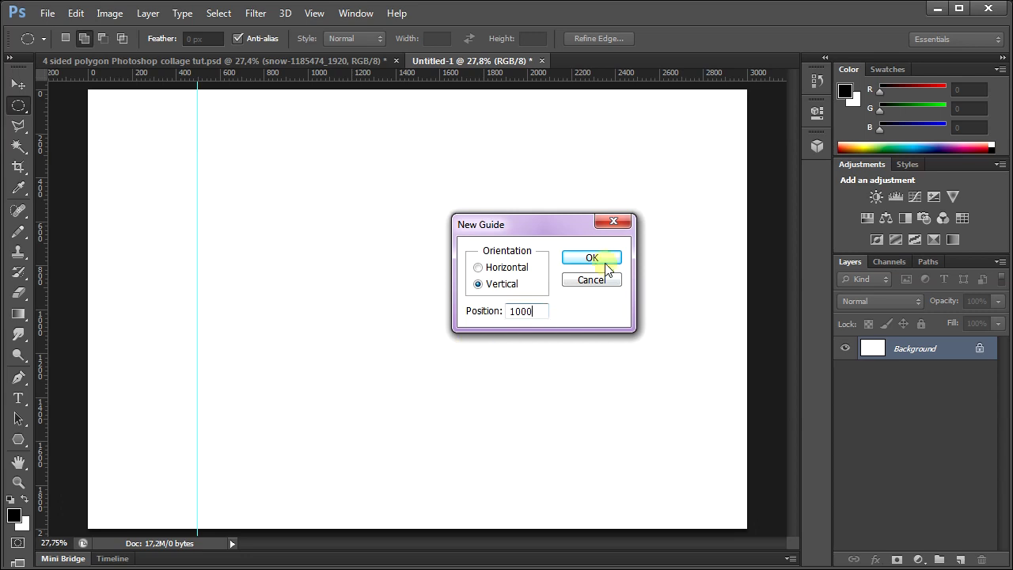
click(606, 269)
Step: Add vertical guides at 1500, 2000 and 2500 px
click(315, 14)
click(354, 360)
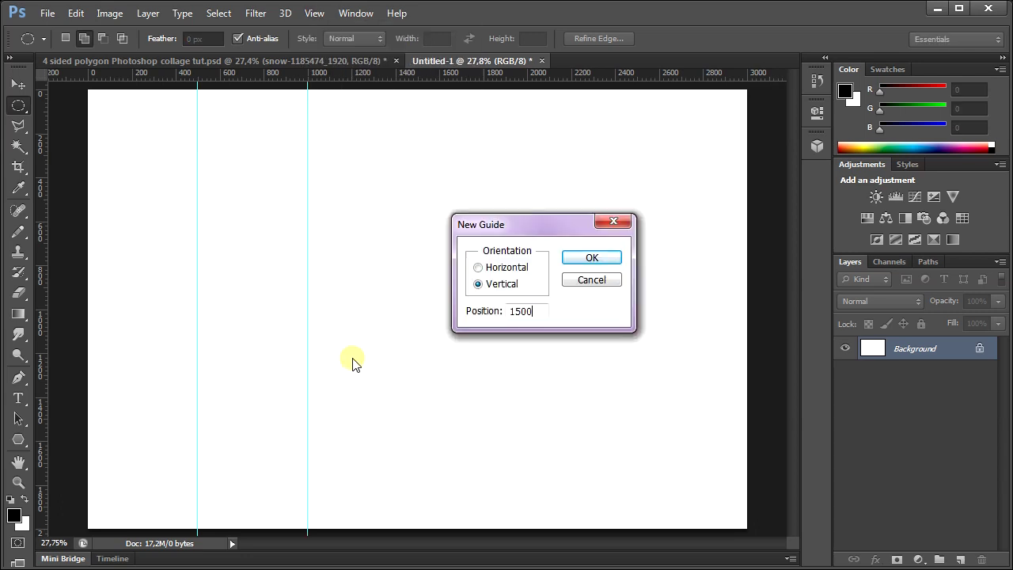
click(592, 257)
click(315, 14)
click(341, 359)
text(2000)
click(602, 257)
click(315, 13)
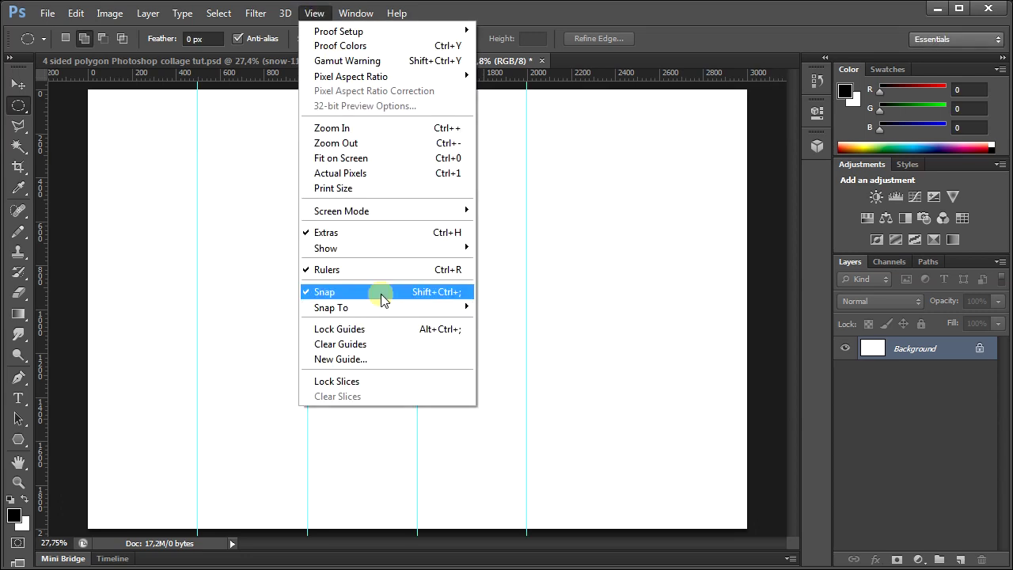
click(375, 359)
text(00)
key(Return)
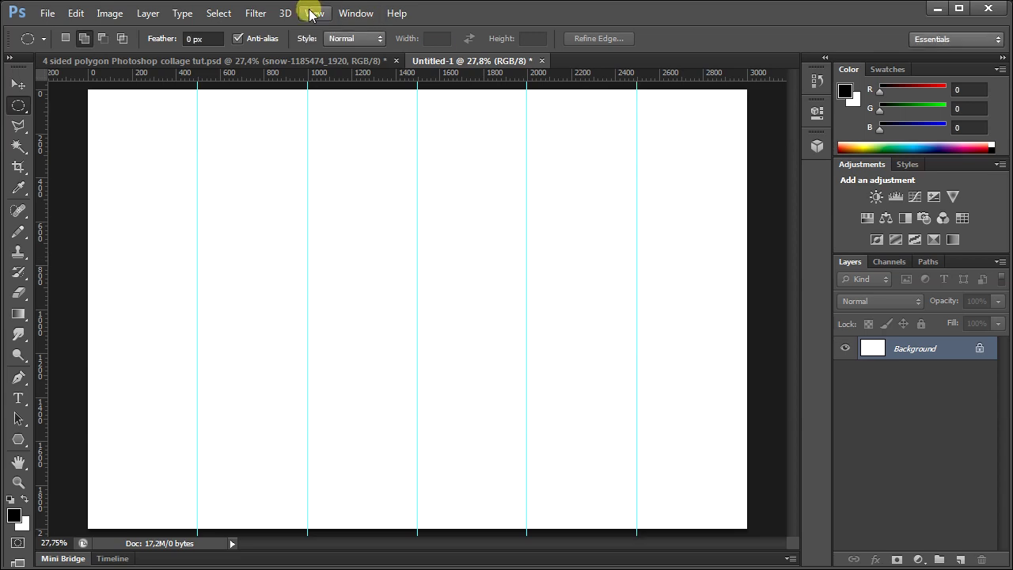
click(315, 13)
click(350, 360)
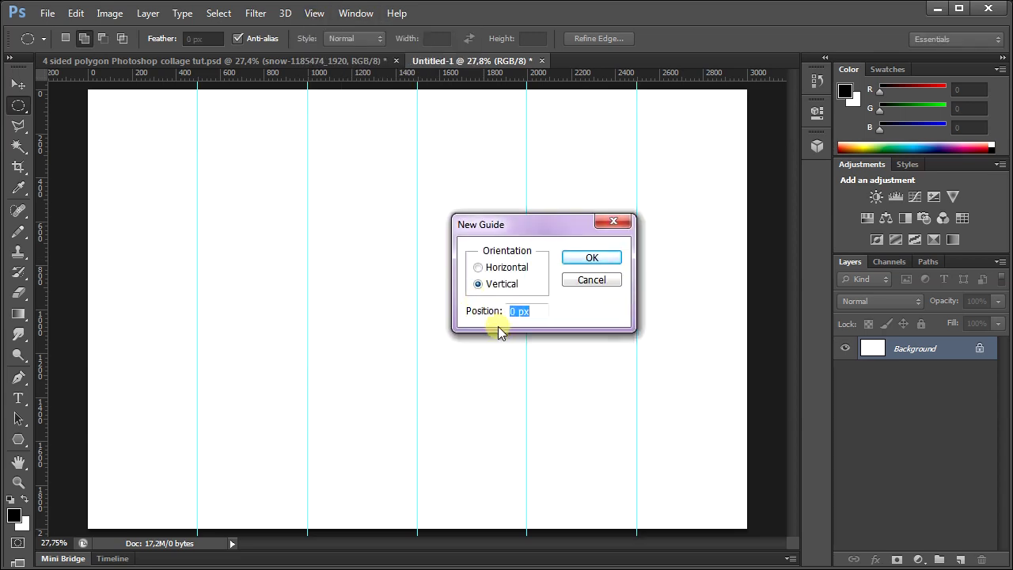
Step: Add horizontal guides at 500, 1000 and 1500 px to complete the 500 px grid
text(00)
click(586, 261)
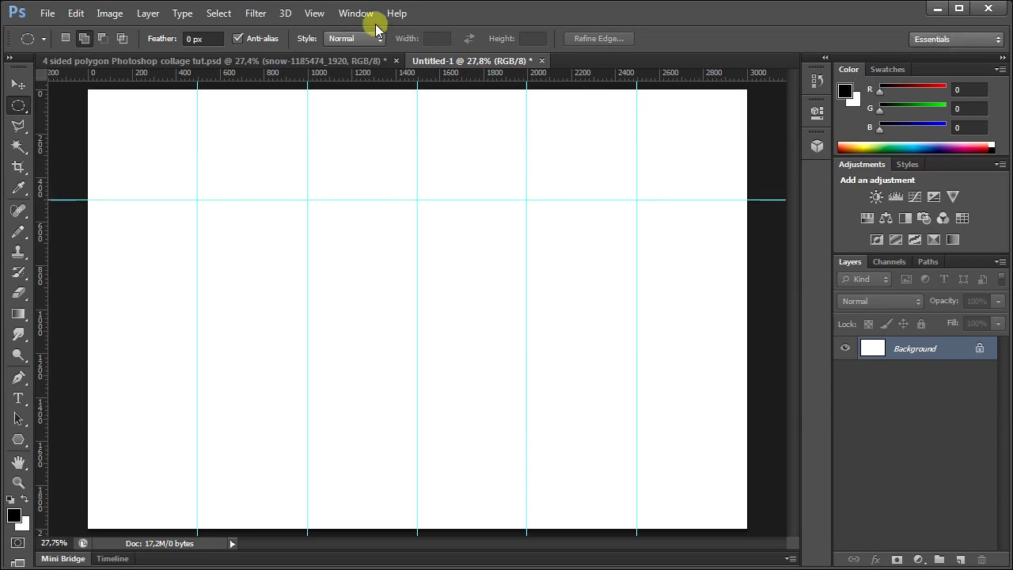
click(315, 13)
click(355, 361)
text(1000)
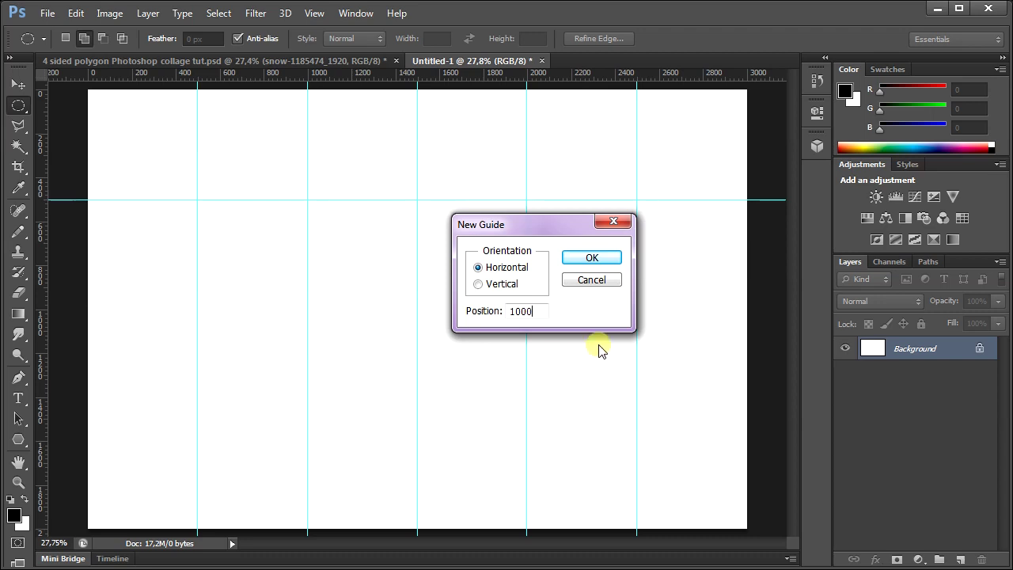
click(595, 260)
click(315, 13)
click(348, 358)
text(1500)
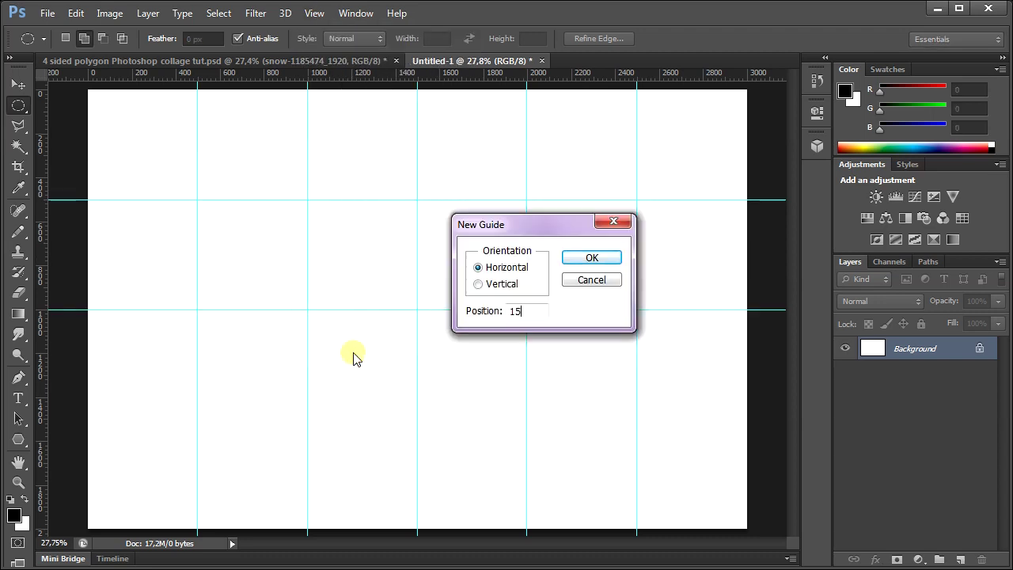
click(593, 259)
click(19, 439)
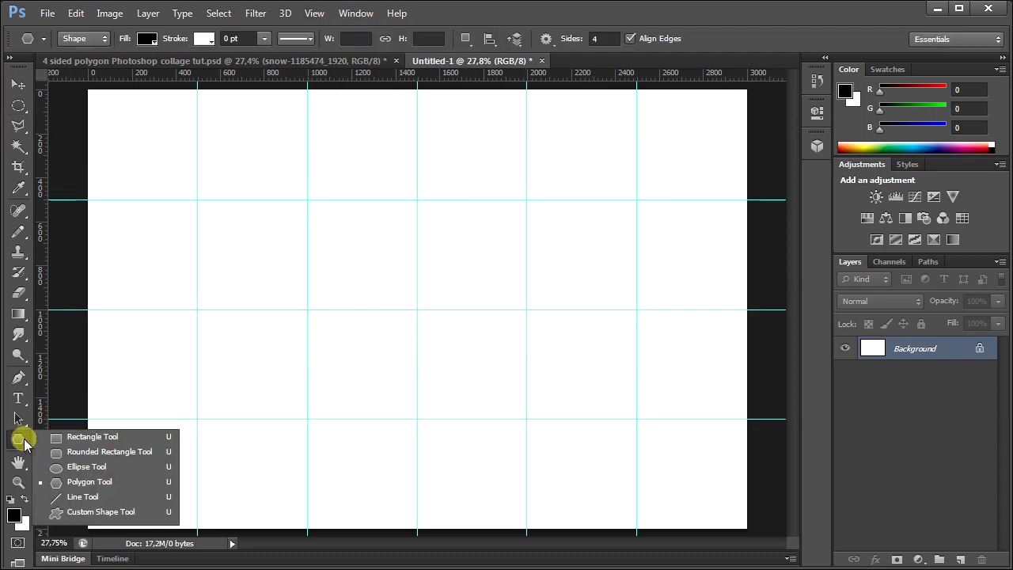
Step: Draw a 35% gray four-sided polygon, 1000 px across, centred on the 1000,1000 guide crossing
click(138, 482)
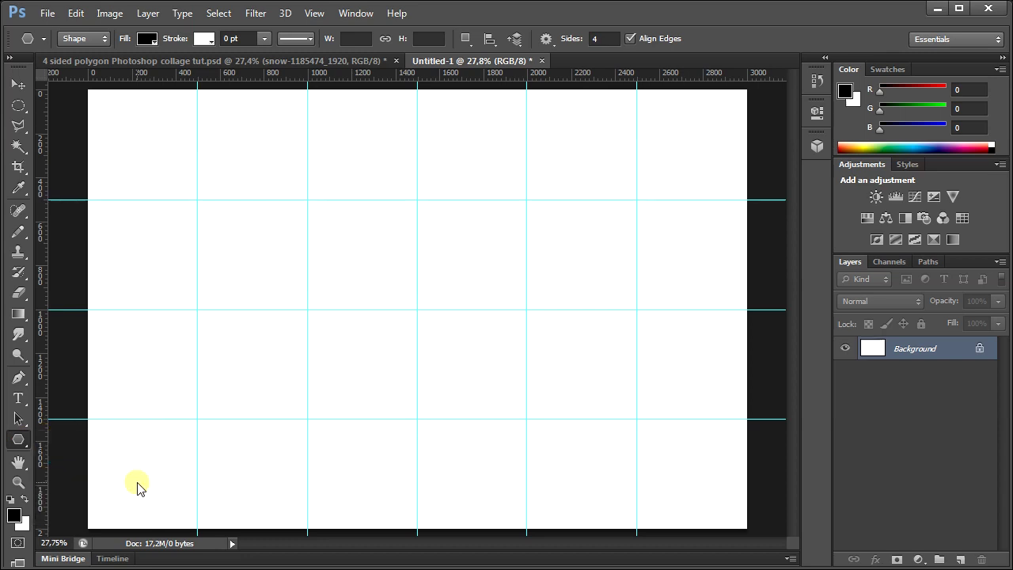
click(148, 38)
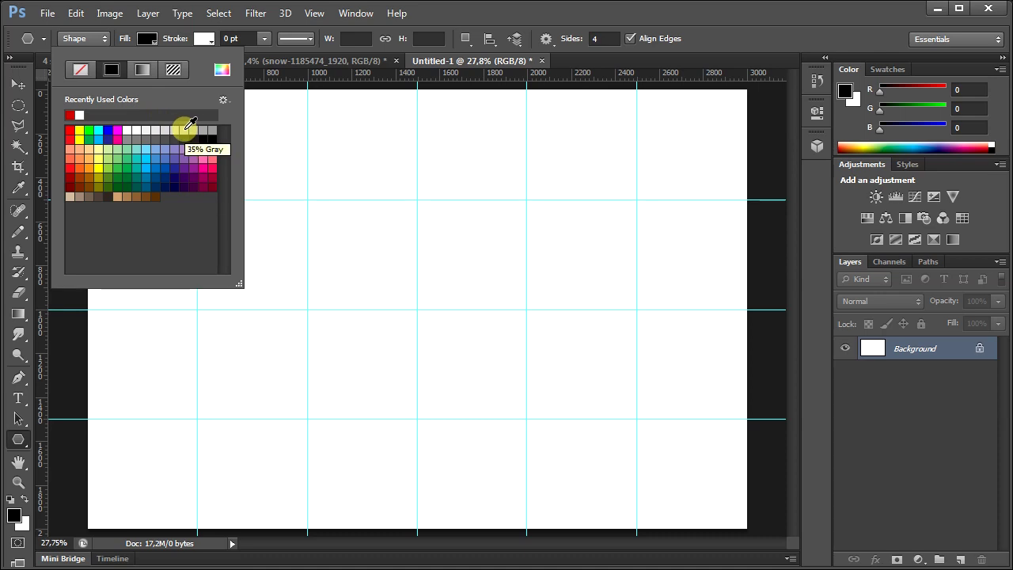
click(184, 130)
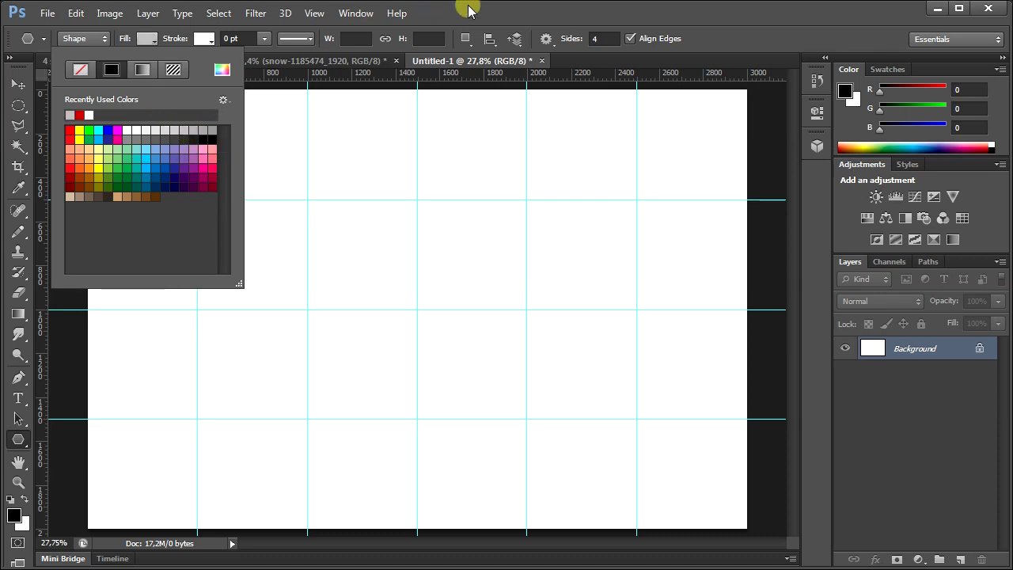
click(458, 12)
click(595, 38)
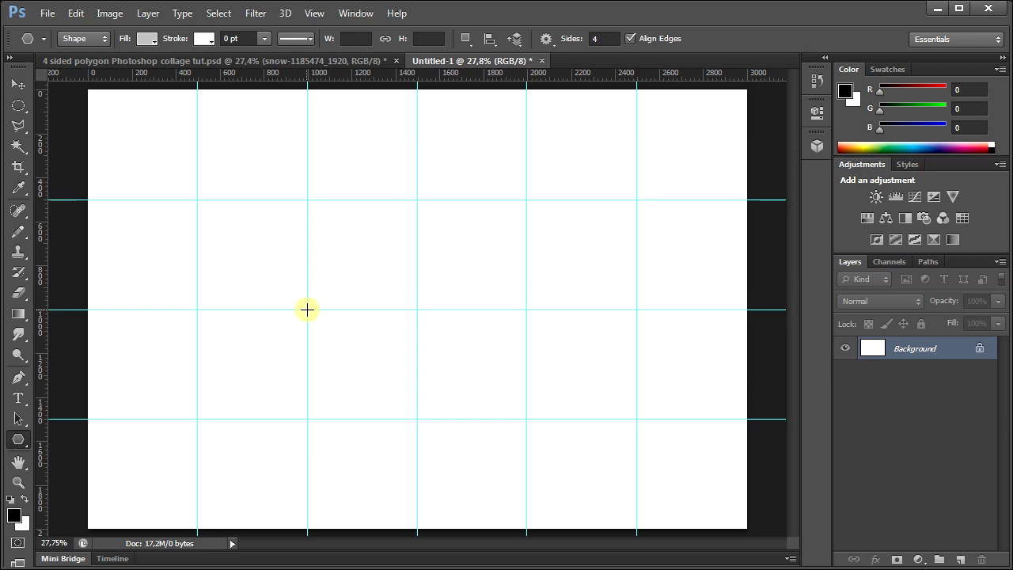
drag(307, 310, 310, 417)
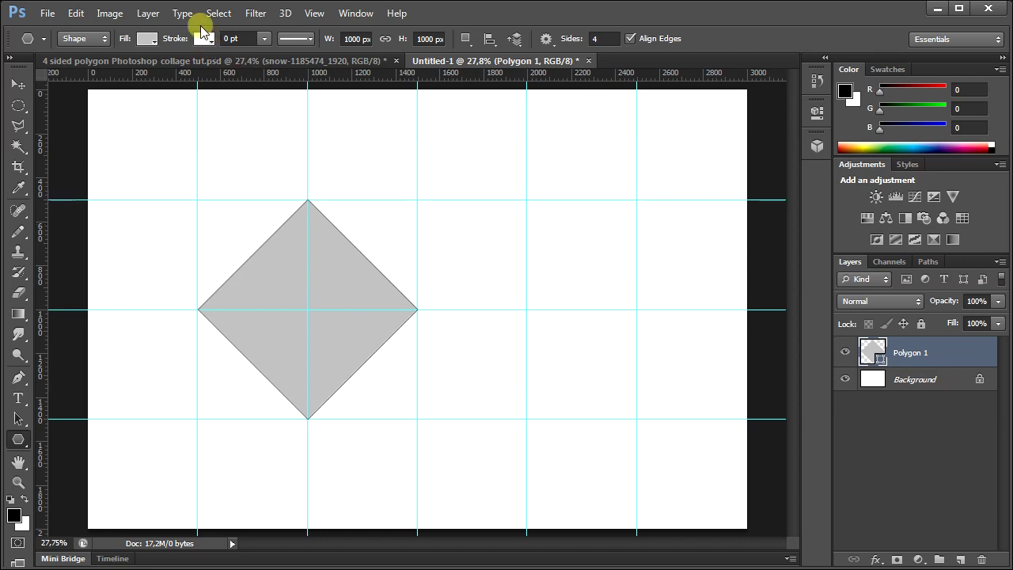
click(149, 14)
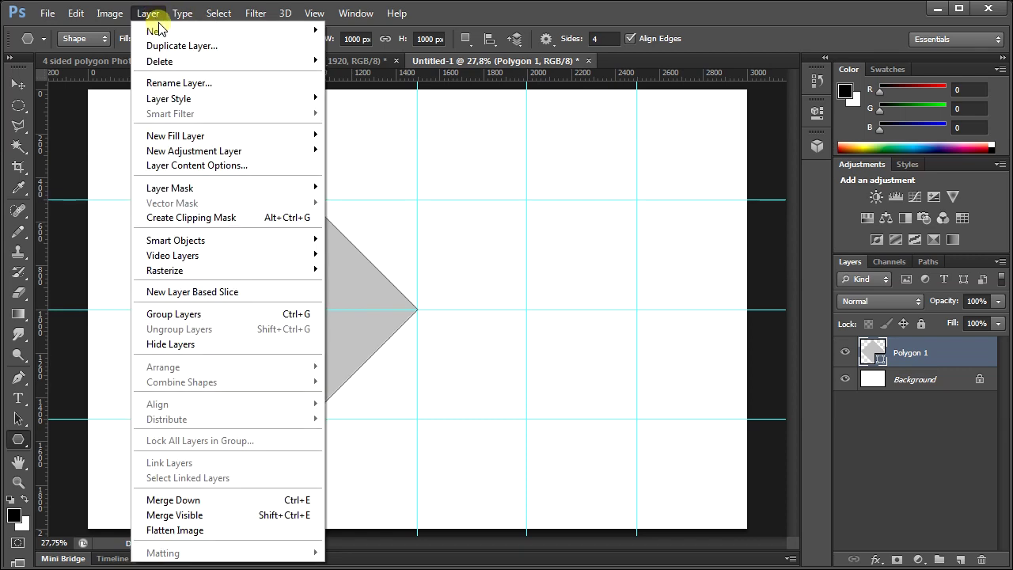
Step: Duplicate the diamond layer and scale the copy down to about 69.6%
click(221, 47)
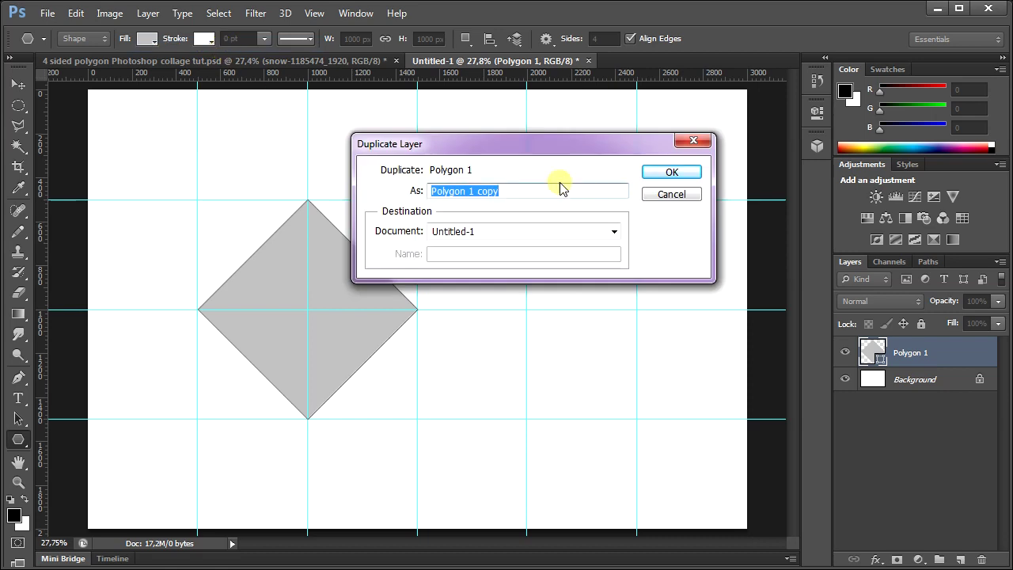
click(671, 172)
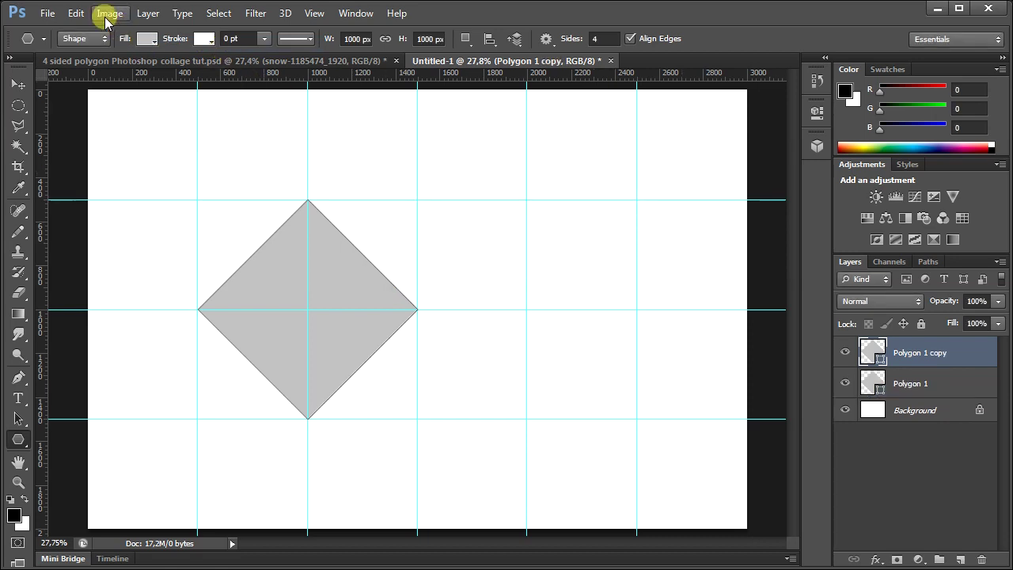
click(77, 13)
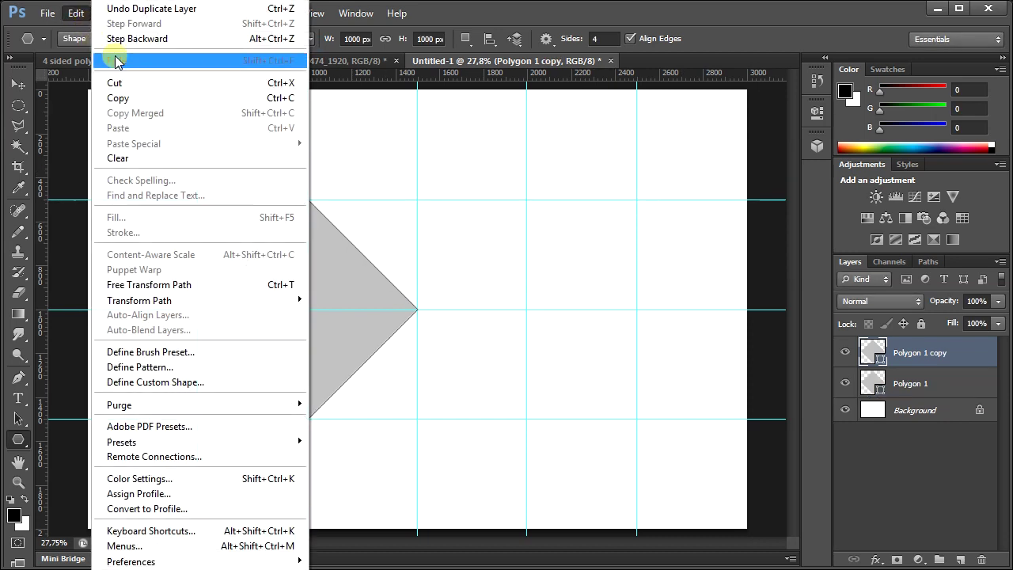
click(199, 285)
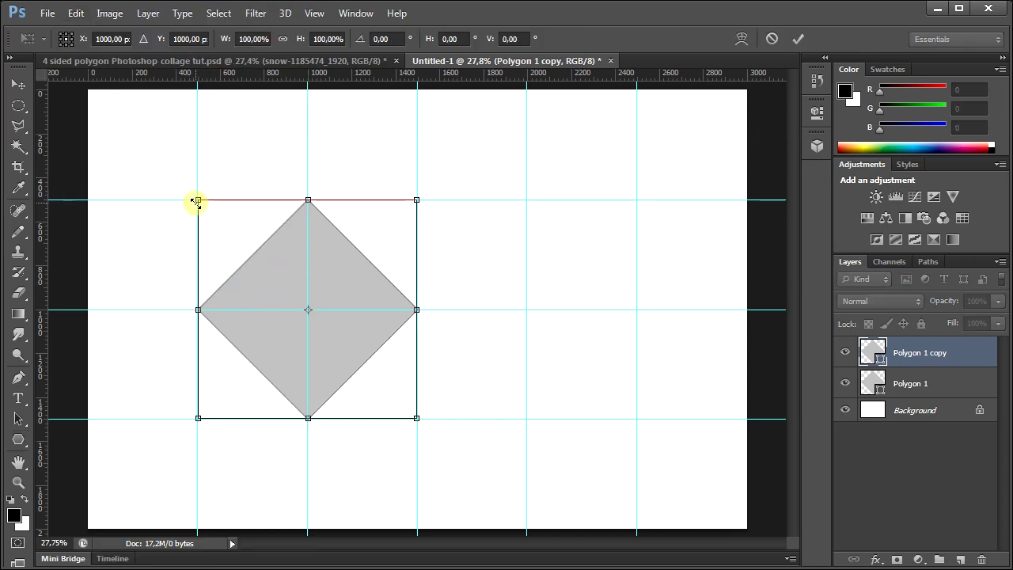
drag(199, 199, 216, 217)
drag(414, 417, 398, 395)
drag(214, 217, 226, 226)
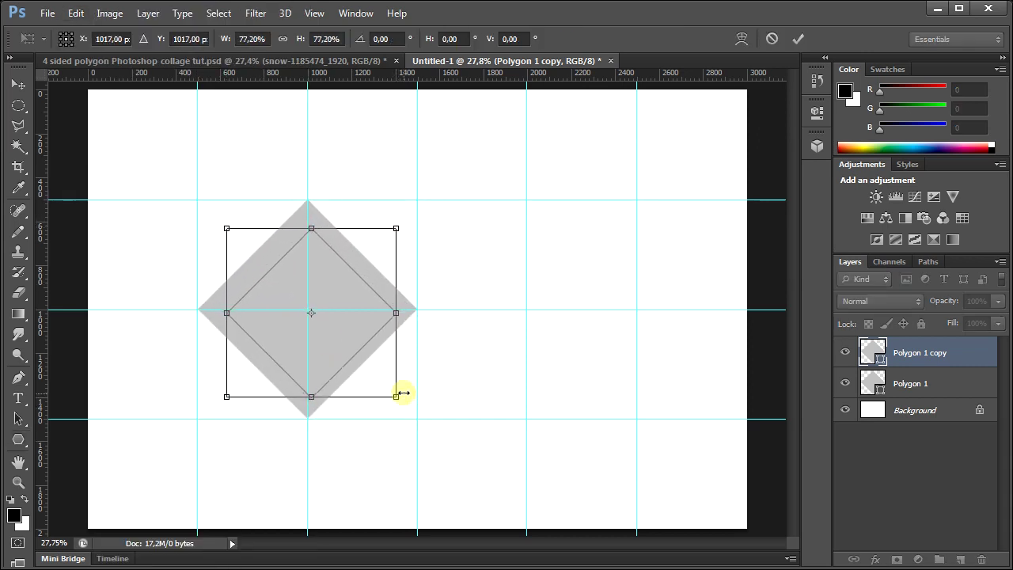
drag(400, 394, 385, 384)
drag(226, 226, 231, 232)
Step: Move the smaller copy up-left to overlap the original's upper-left edge and commit
drag(336, 342, 248, 251)
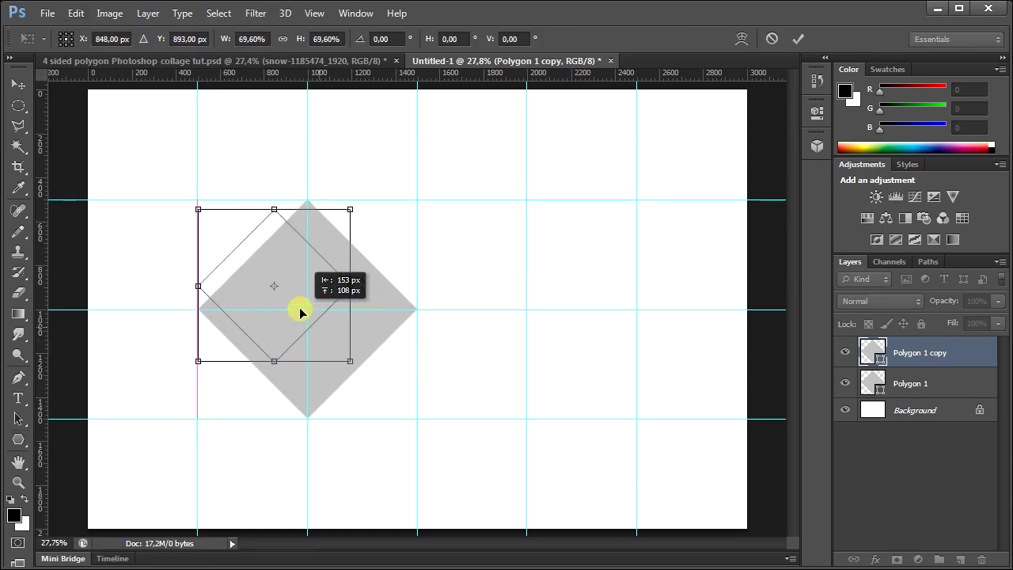
key(Left)
key(Left)
key(Left)
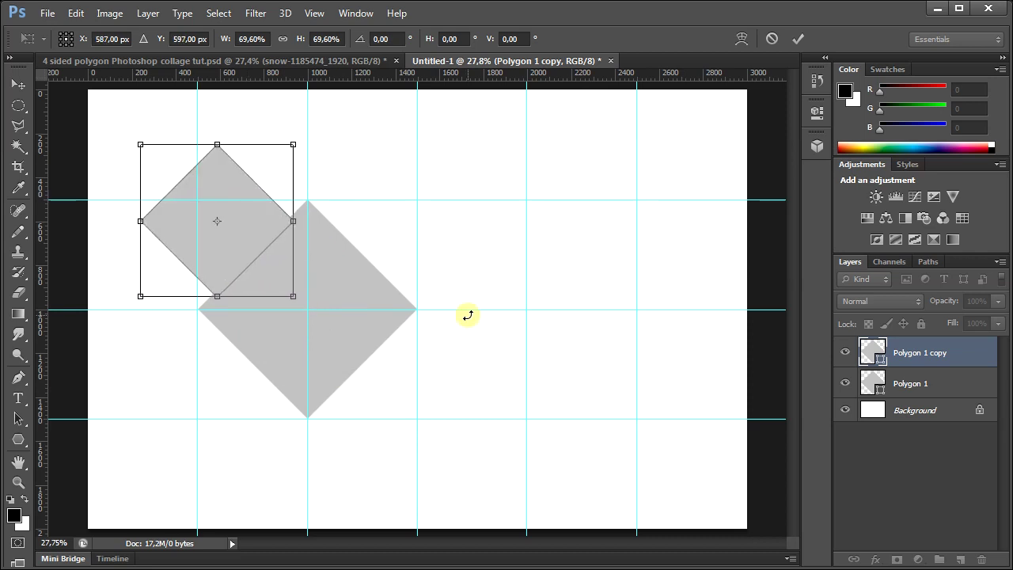
key(Left)
key(Left)
key(Left)
click(798, 38)
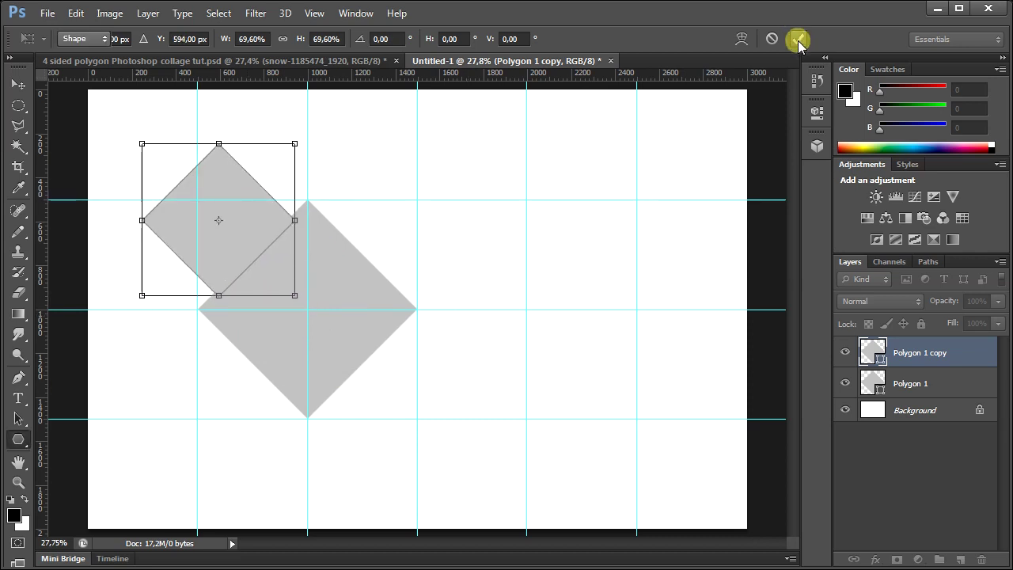
double_click(916, 384)
text(center)
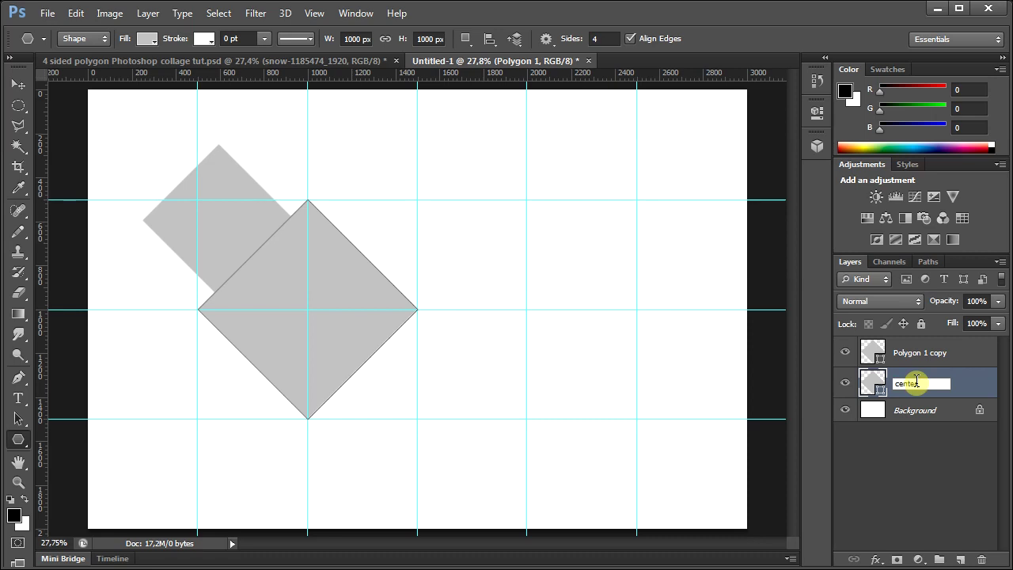
Step: Rename the original diamond layer center and place a small diamond copy at its lower left
key(Return)
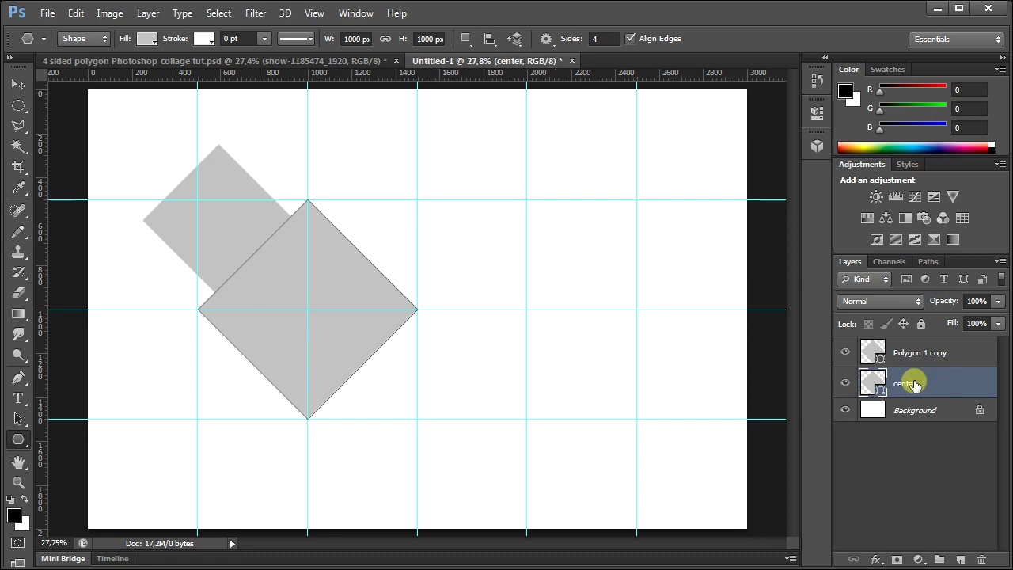
click(920, 350)
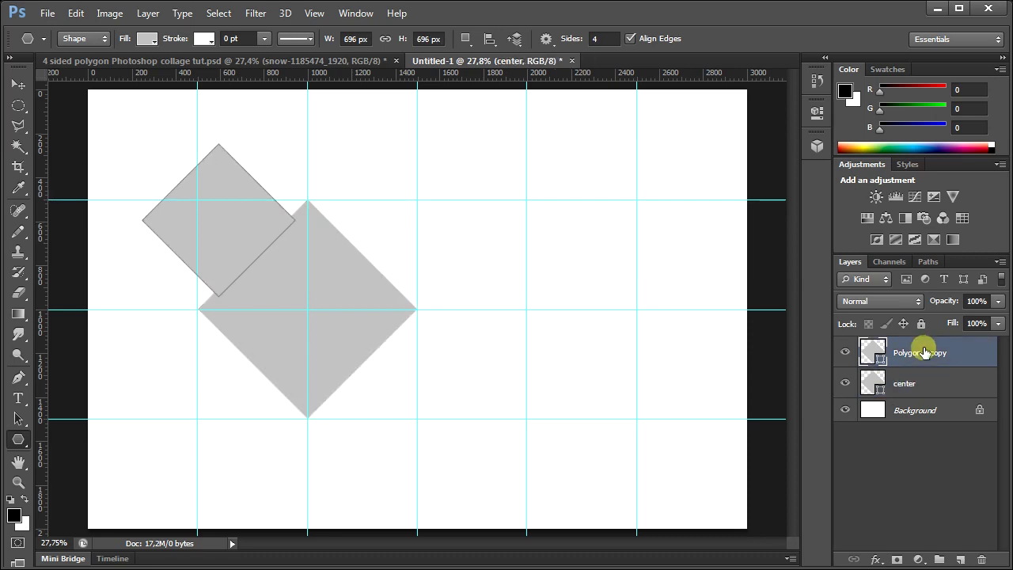
click(149, 13)
click(195, 48)
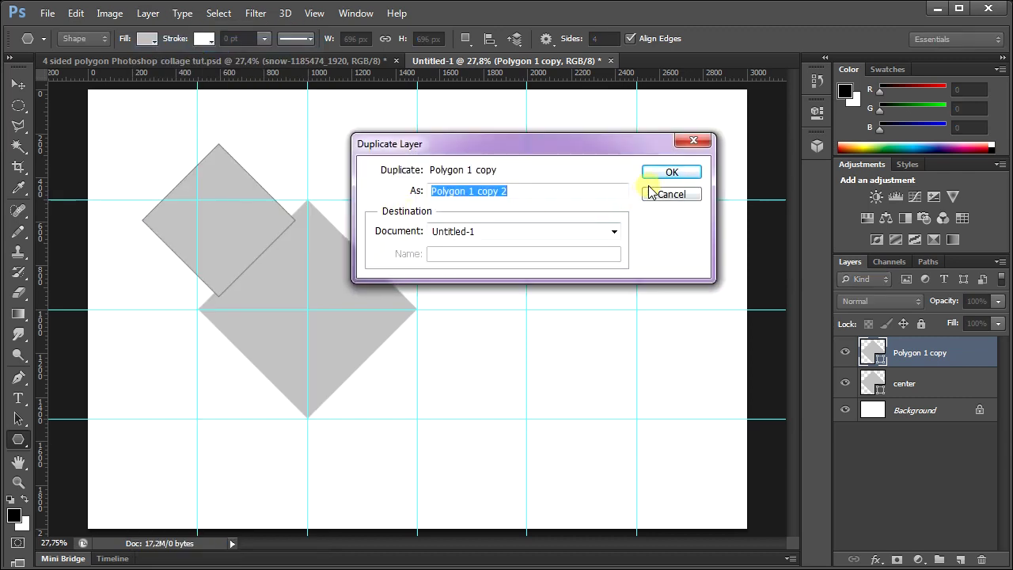
click(682, 175)
click(76, 13)
click(185, 280)
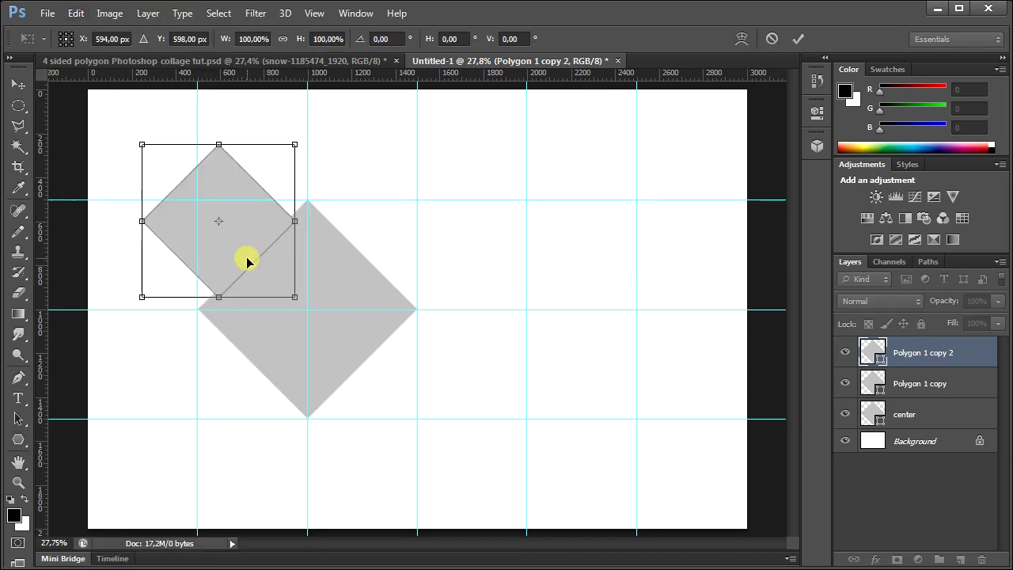
key(shift+Down)
key(shift+Down)
key(shift+Down)
mouse_move(246, 261)
mouse_down()
mouse_move(245, 414)
mouse_move(385, 219)
mouse_up()
key(Return)
Step: Add two more small diamond copies at the upper right and lower right
key(ctrl+j)
key(v)
key(ctrl+t)
drag(418, 248, 431, 248)
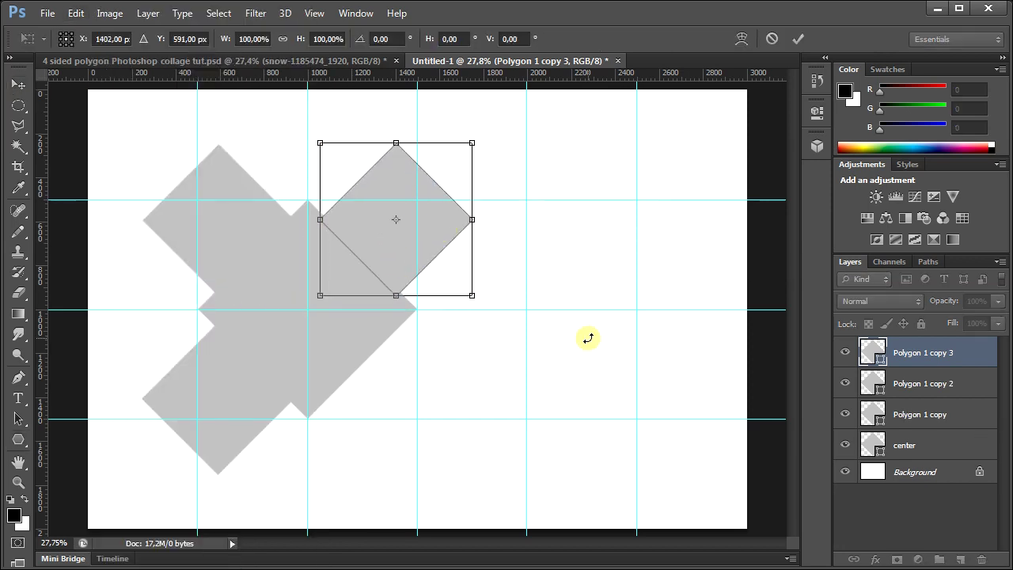
key(Return)
key(Return)
key(ctrl+t)
drag(372, 261, 428, 483)
Step: Select all five diamond layers, duplicate them and move the cluster to the right
key(Return)
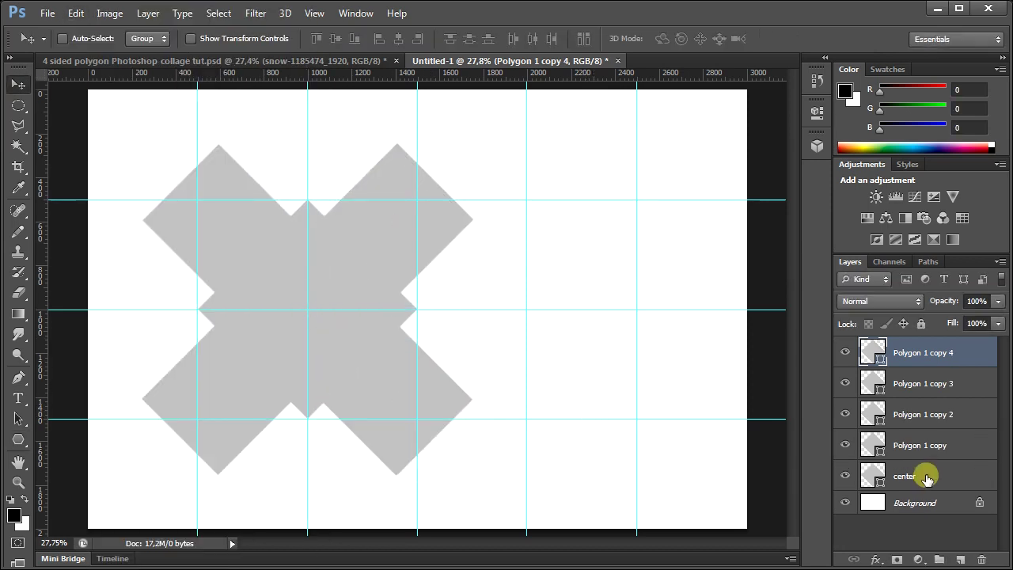
shift+click(902, 476)
key(Return)
key(ctrl+t)
drag(267, 255, 446, 256)
key(Return)
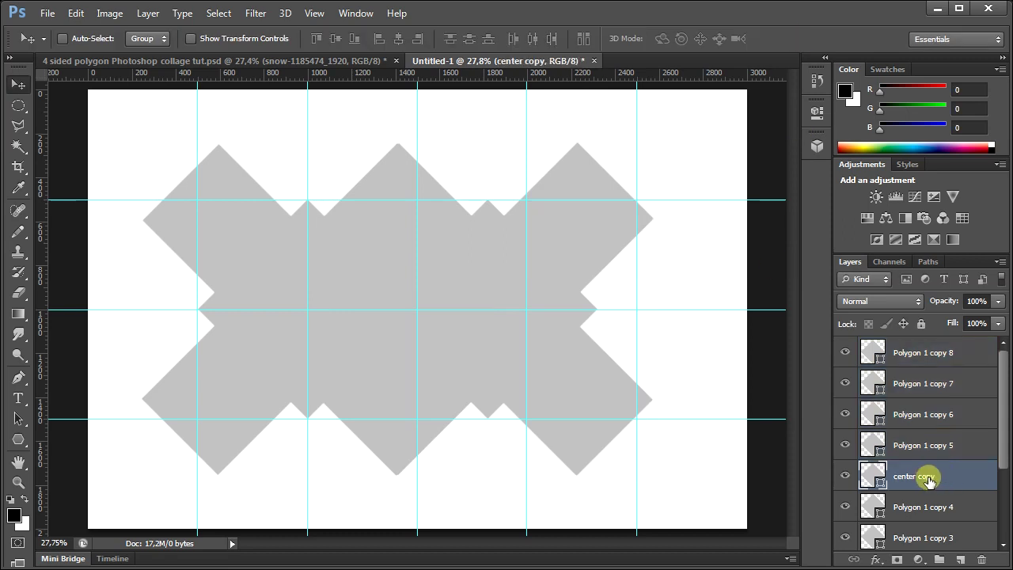
Step: Rename the center copy layer to center right and Polygon 1 copy 8 to bottom right
double_click(934, 477)
text(nter right)
click(923, 352)
scroll(918, 443, down, 3)
double_click(950, 512)
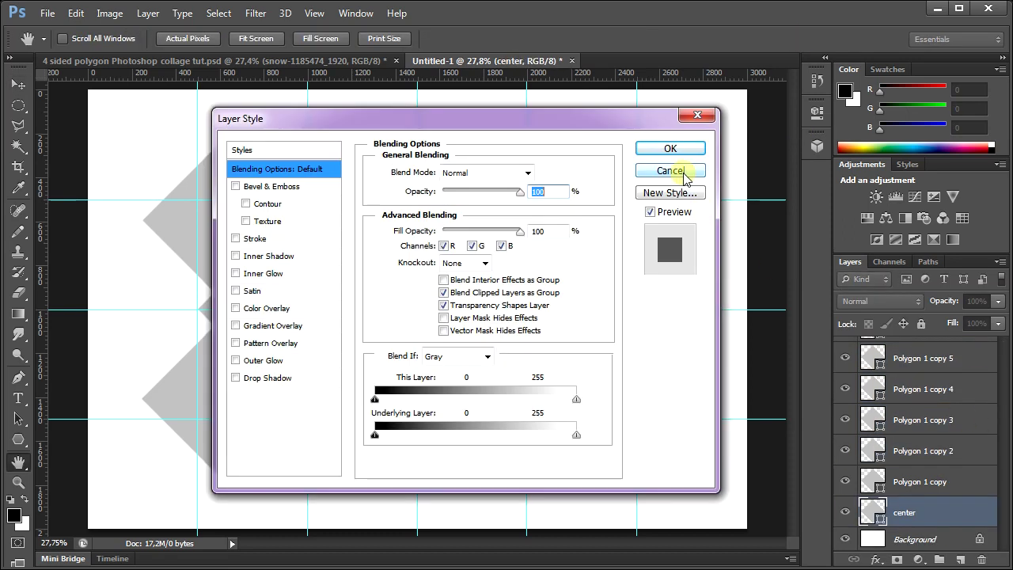
key(Escape)
scroll(910, 475, up, 5)
double_click(918, 414)
text(bottom right)
click(938, 446)
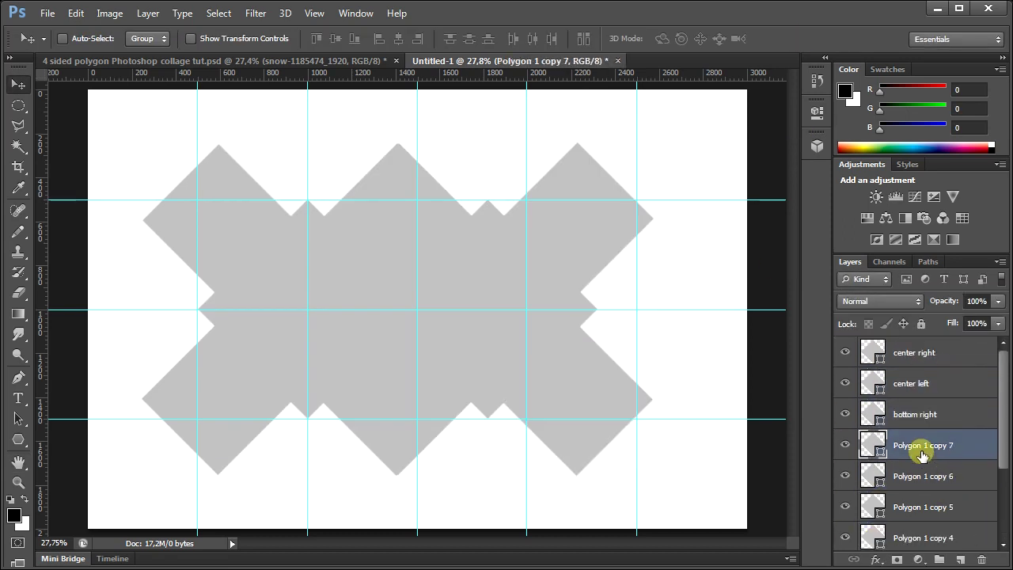
Step: Rename Polygon 1 copy 7 to top right and copy 6 to bottom center
double_click(918, 445)
text(top right)
right_click(922, 475)
key(Escape)
double_click(918, 476)
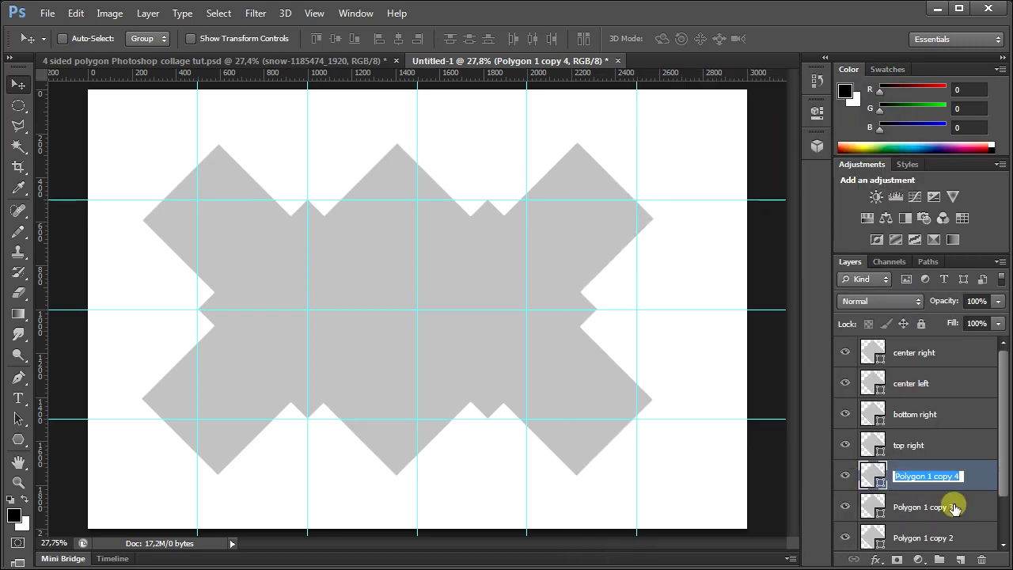
text(bottom center)
Step: Rename the remaining copies top center, bottom left and top left
double_click(919, 450)
text(top center)
double_click(918, 481)
text(bottom left)
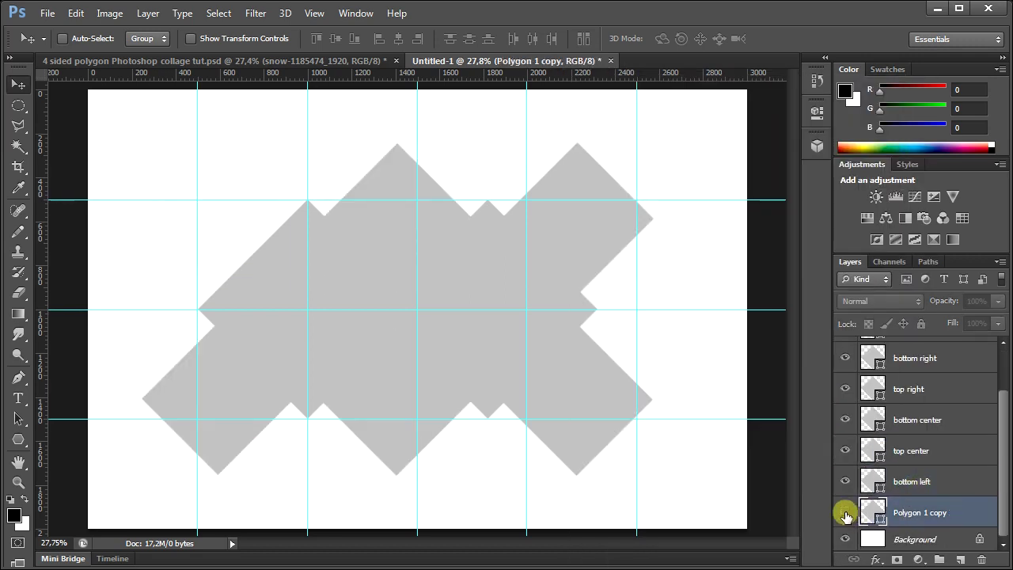
double_click(918, 512)
text(top left)
ctrl+click(516, 289)
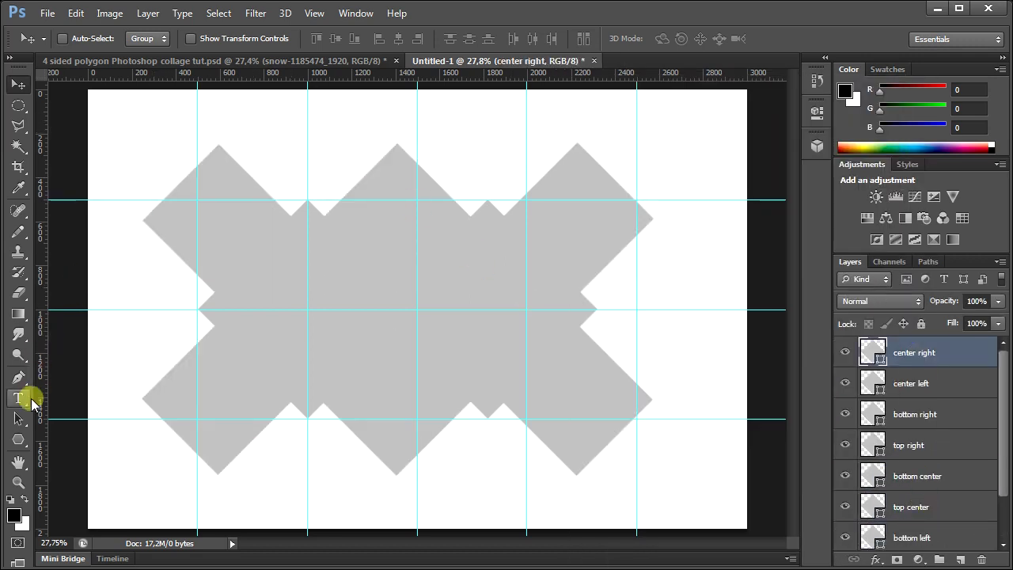
Step: Give the center right and center left diamonds a 6 pt white stroke
click(18, 439)
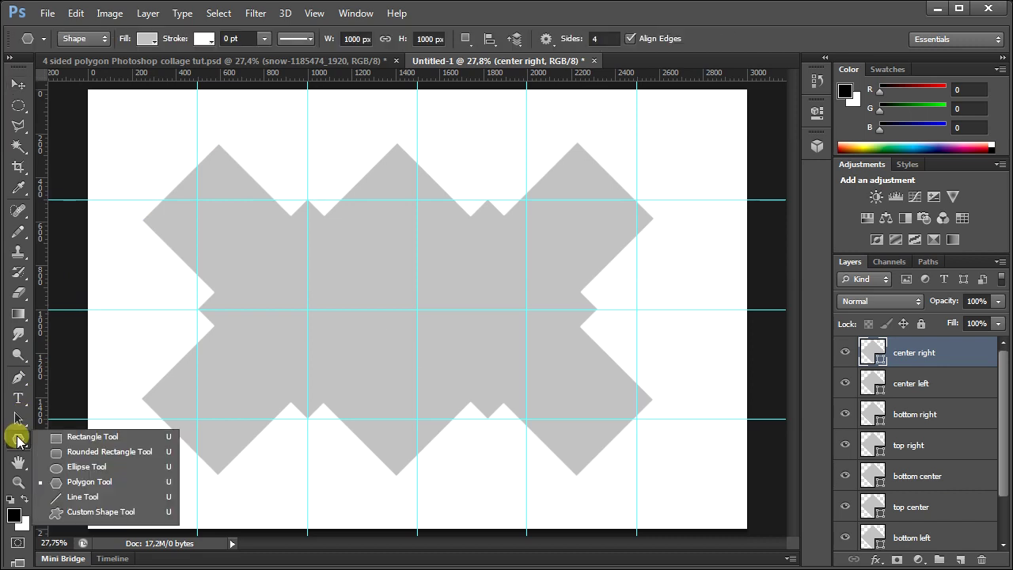
click(112, 480)
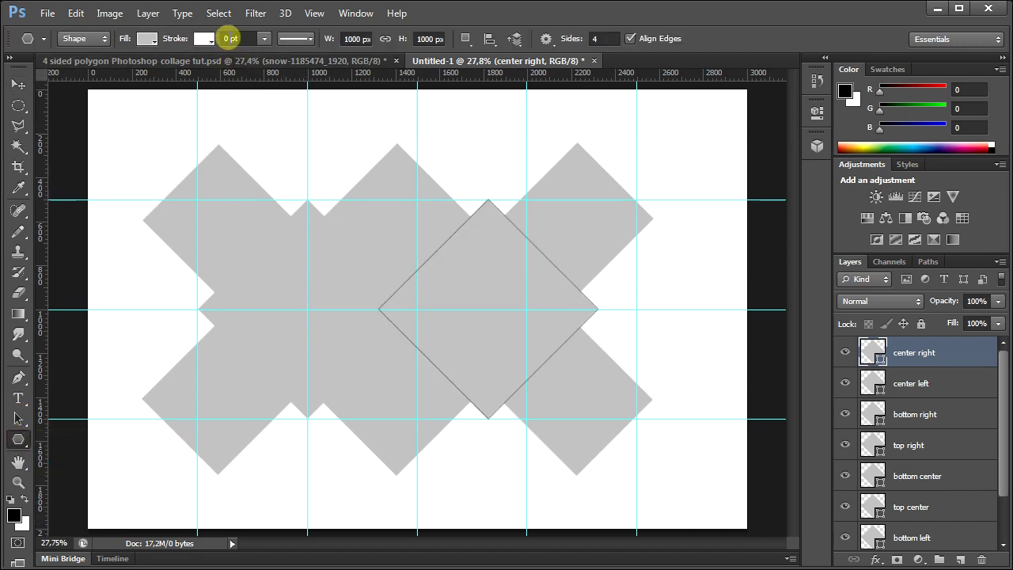
click(226, 38)
text(6)
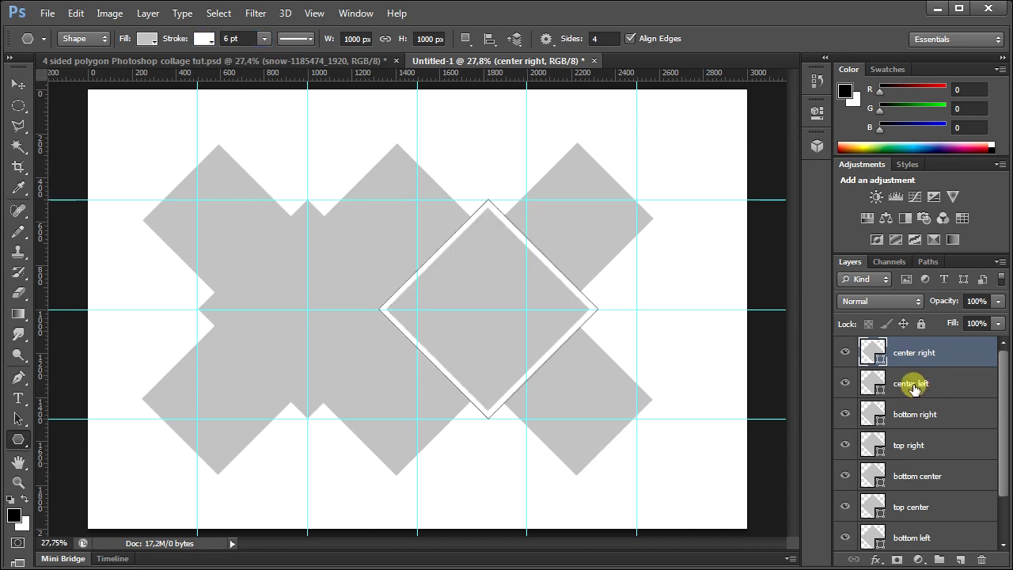
click(914, 385)
click(226, 38)
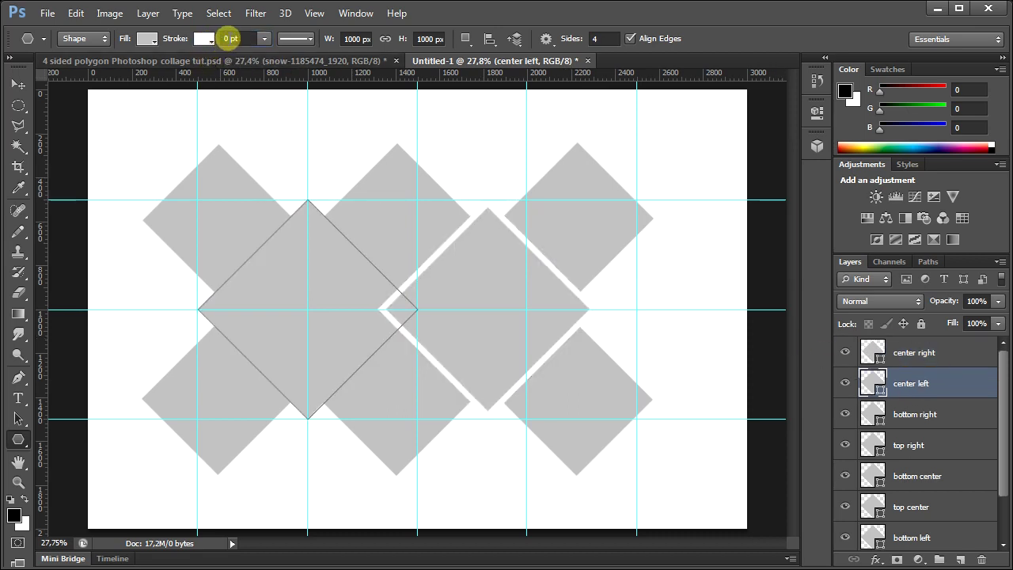
text(6)
key(Return)
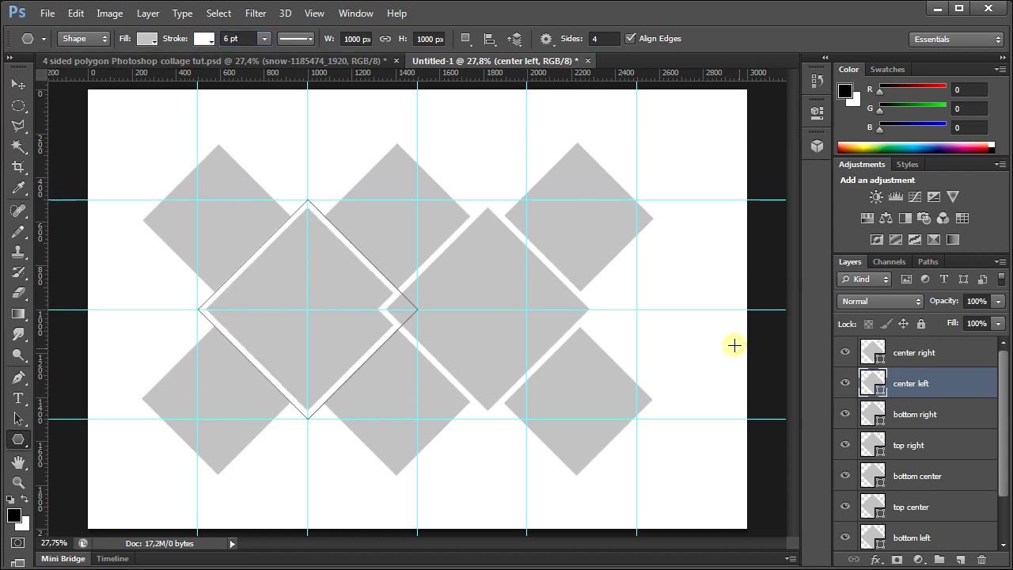
Step: Apply the 6 pt stroke to bottom right and the next layers, cycling with Alt+[
click(910, 414)
key(Return)
key(alt+bracketleft)
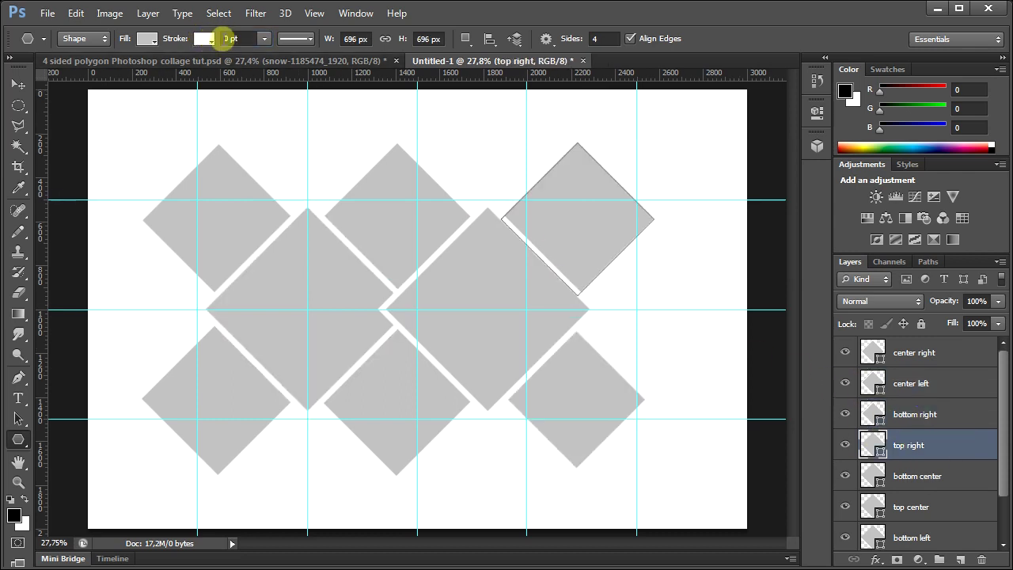
text(6)
key(Return)
key(alt+bracketleft)
text(6)
key(Return)
Step: Give the last remaining diamond layers the same 6 pt stroke width
key(alt+bracketleft)
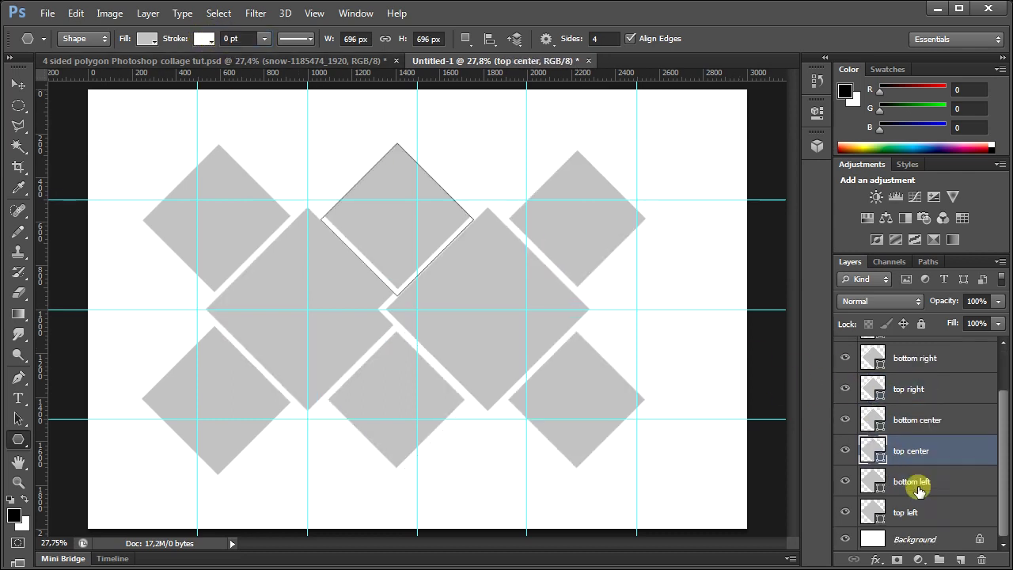
text(6)
key(Return)
key(alt+bracketleft)
text(6)
key(Return)
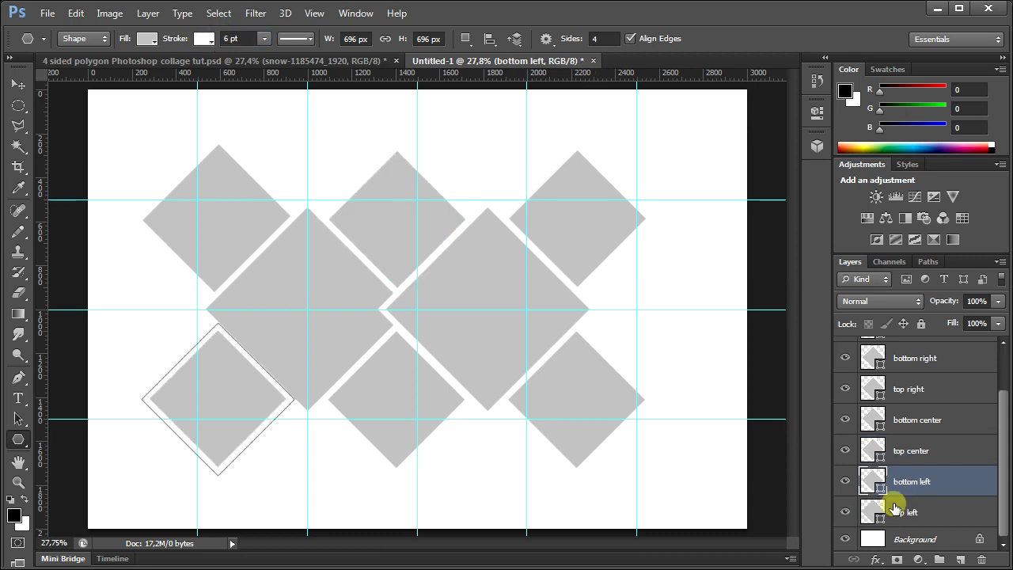
key(alt+bracketleft)
text(6)
key(Return)
scroll(905, 363, up, 2)
click(905, 362)
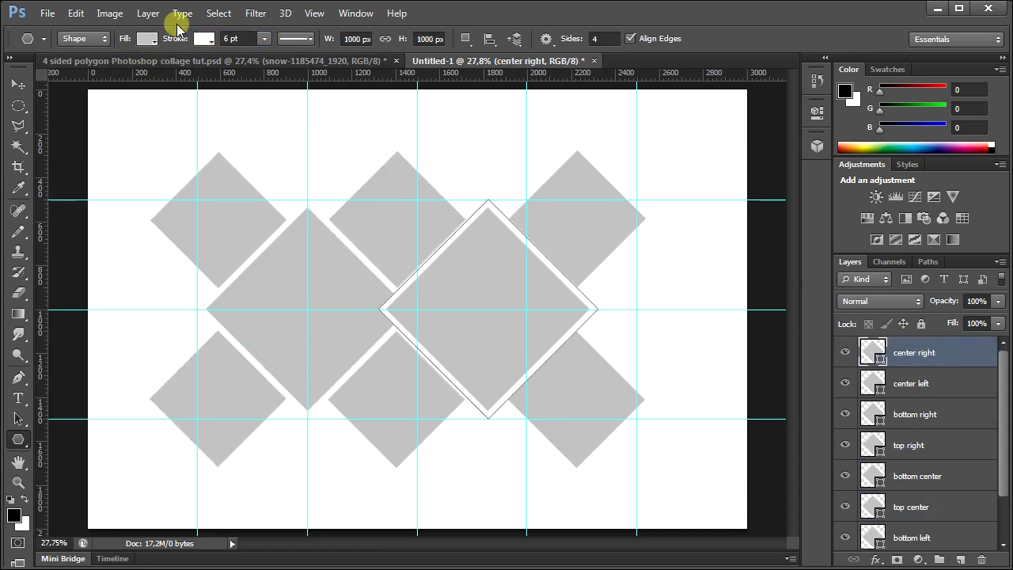
Step: Add a default Drop Shadow to center right and Alt-drag the effect onto the other diamond layers
click(148, 13)
mouse_move(169, 98)
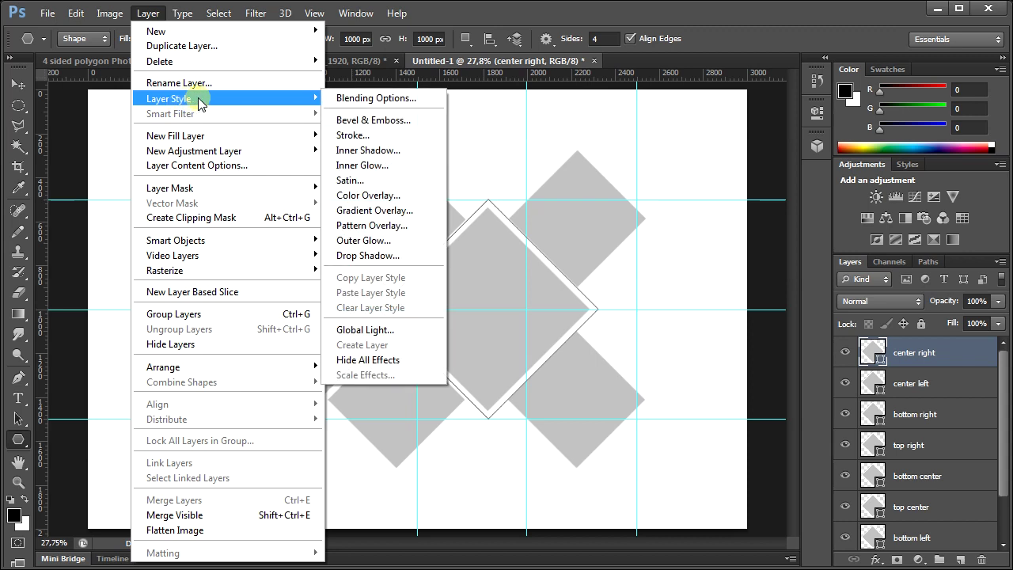
click(395, 256)
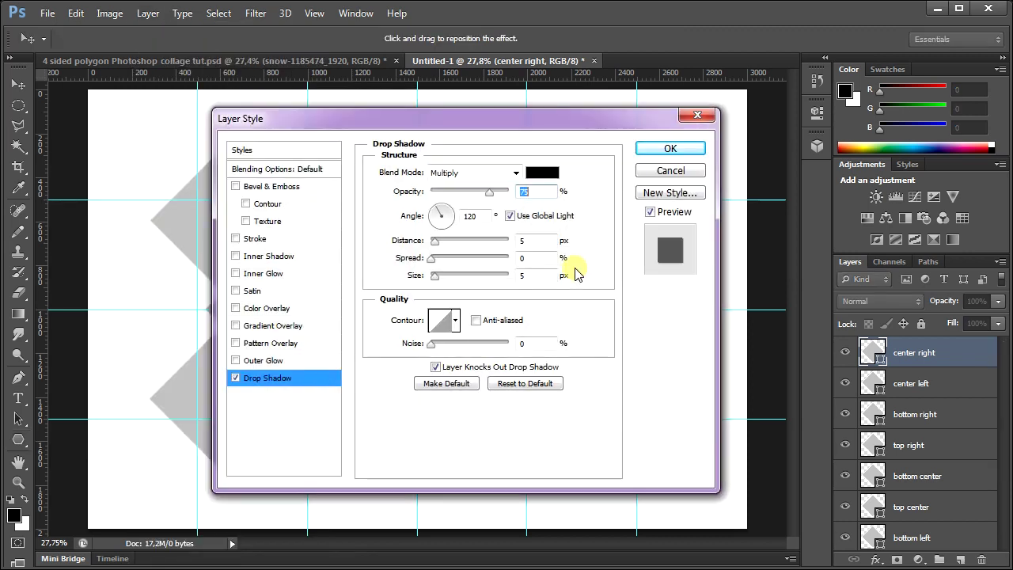
click(670, 148)
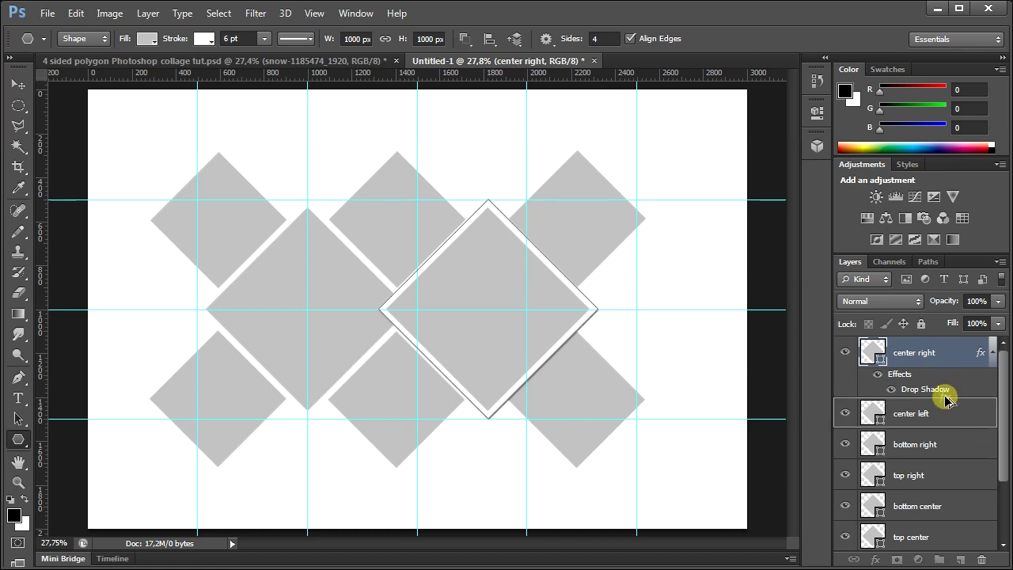
drag(941, 389, 941, 500)
drag(942, 395, 934, 502)
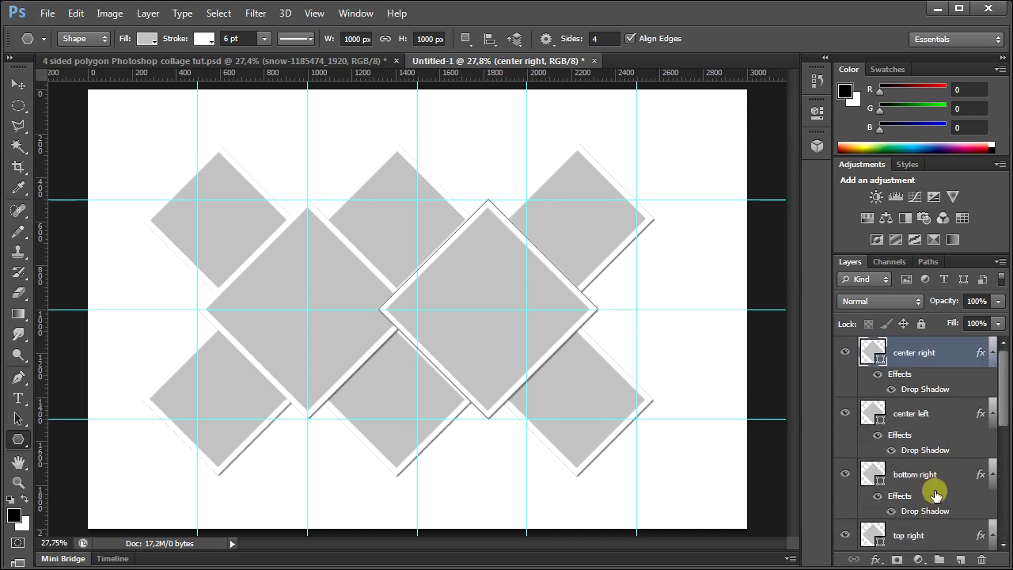
click(847, 355)
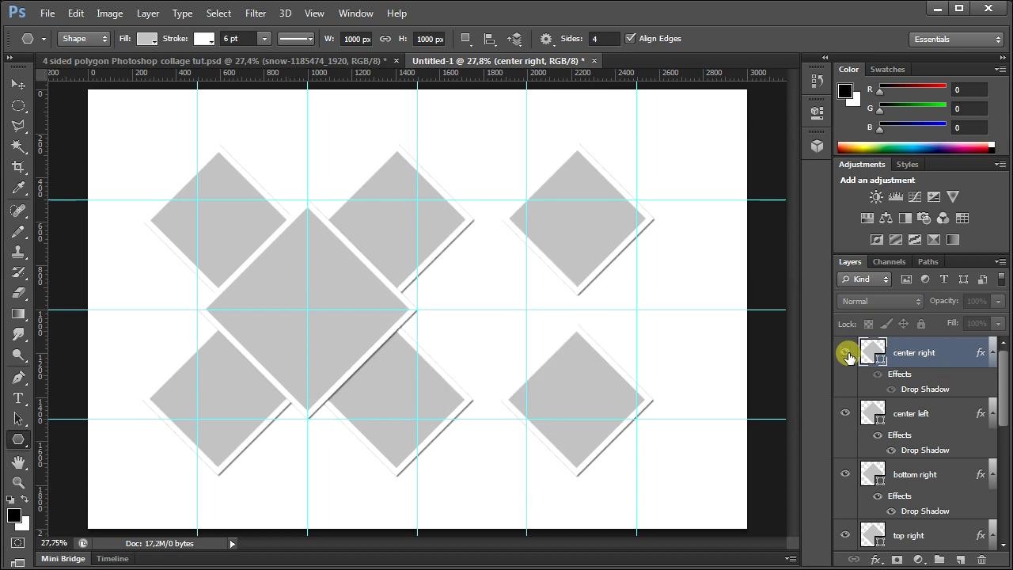
click(847, 352)
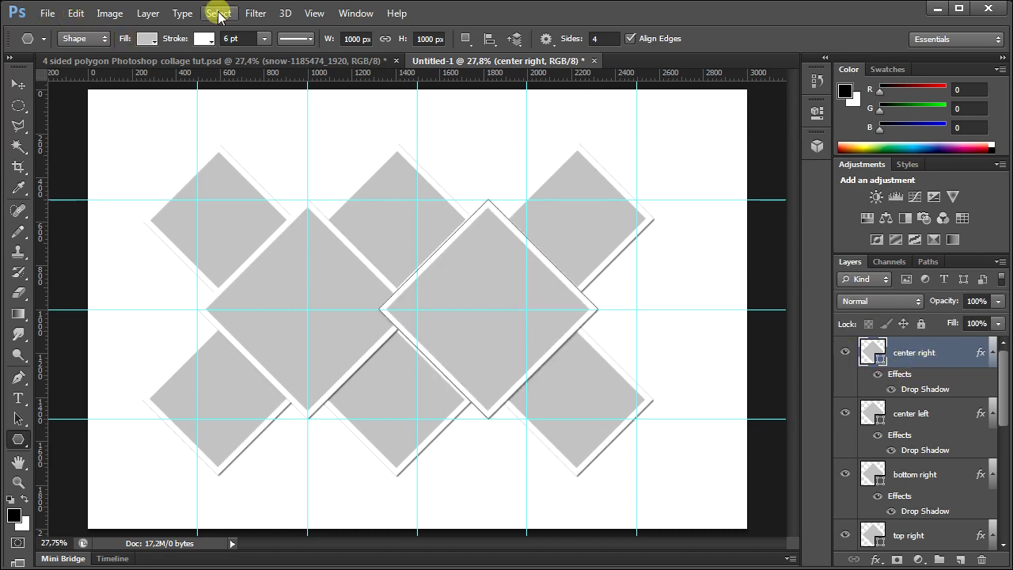
Step: Clear all guides and place the photographers photo from the Hasil folder
click(314, 14)
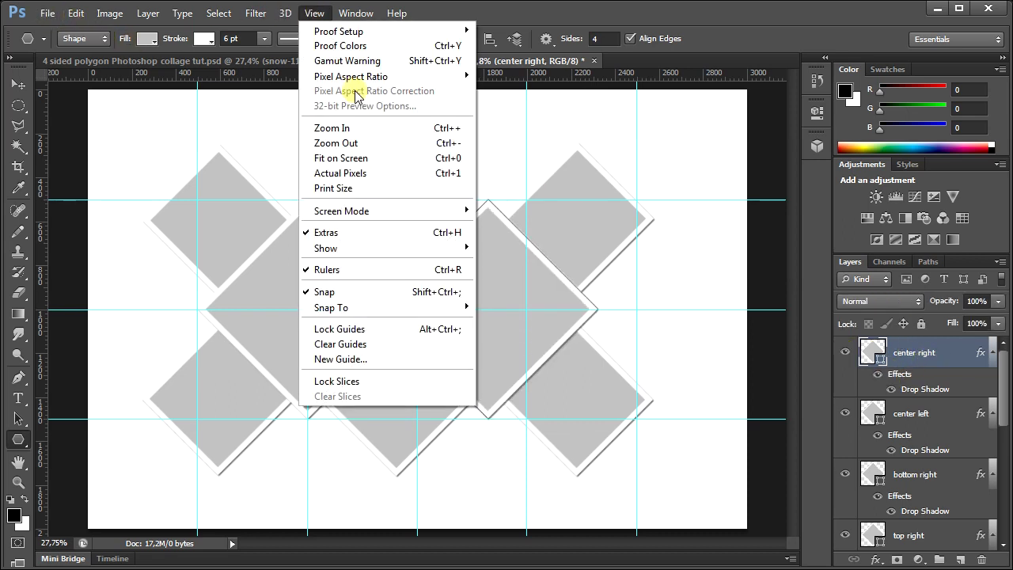
click(375, 344)
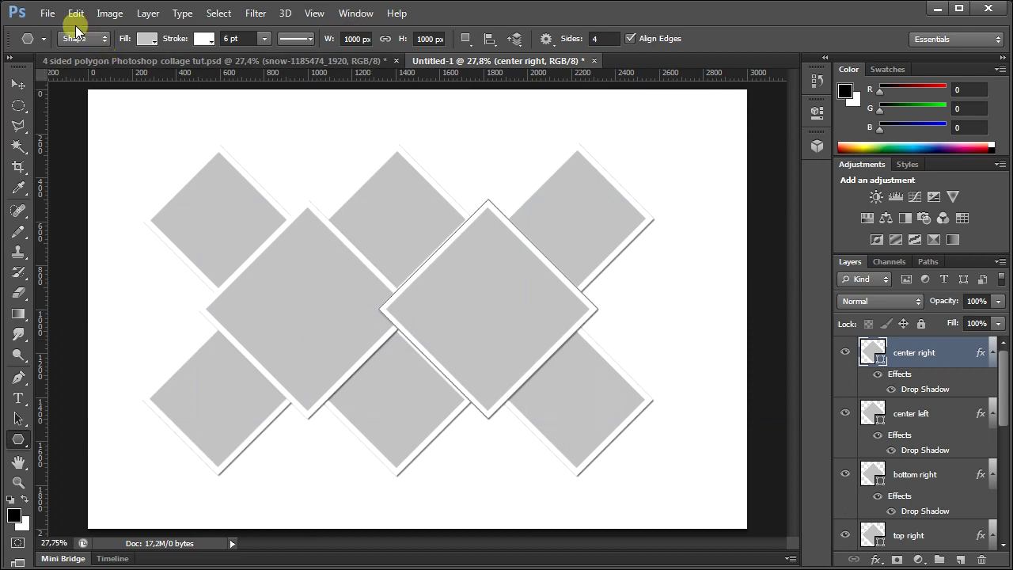
click(51, 15)
click(220, 269)
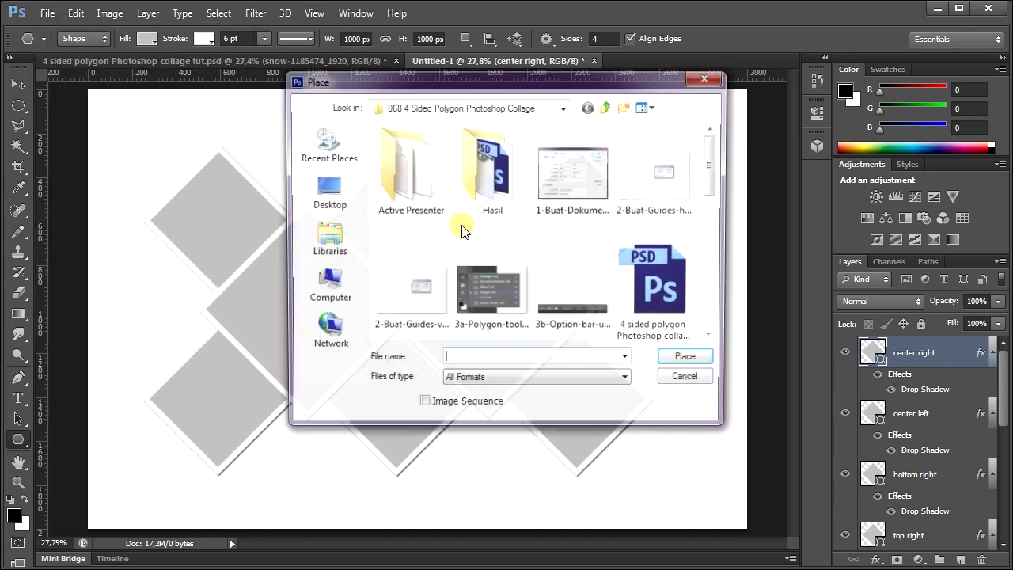
double_click(476, 188)
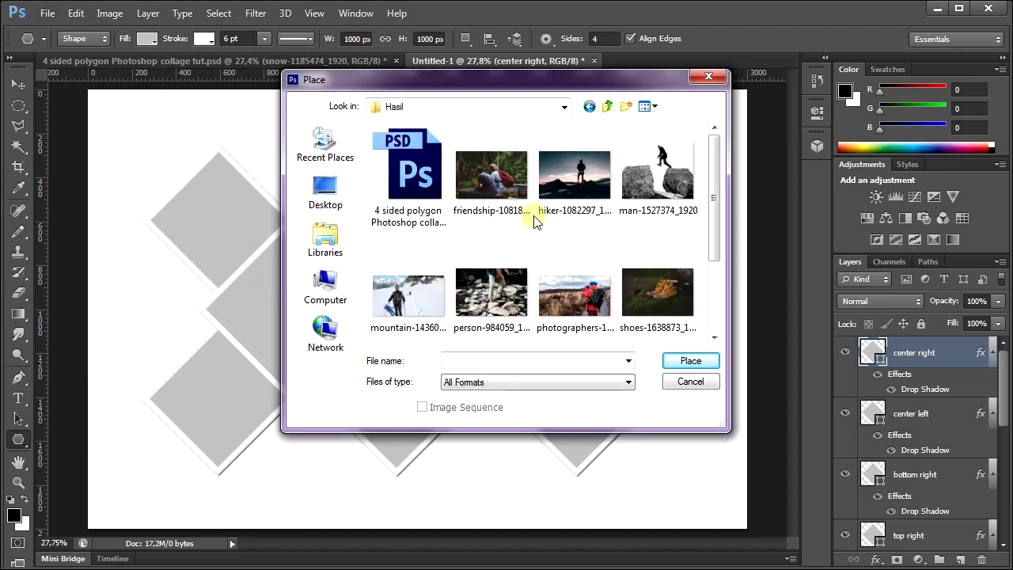
drag(715, 201, 716, 257)
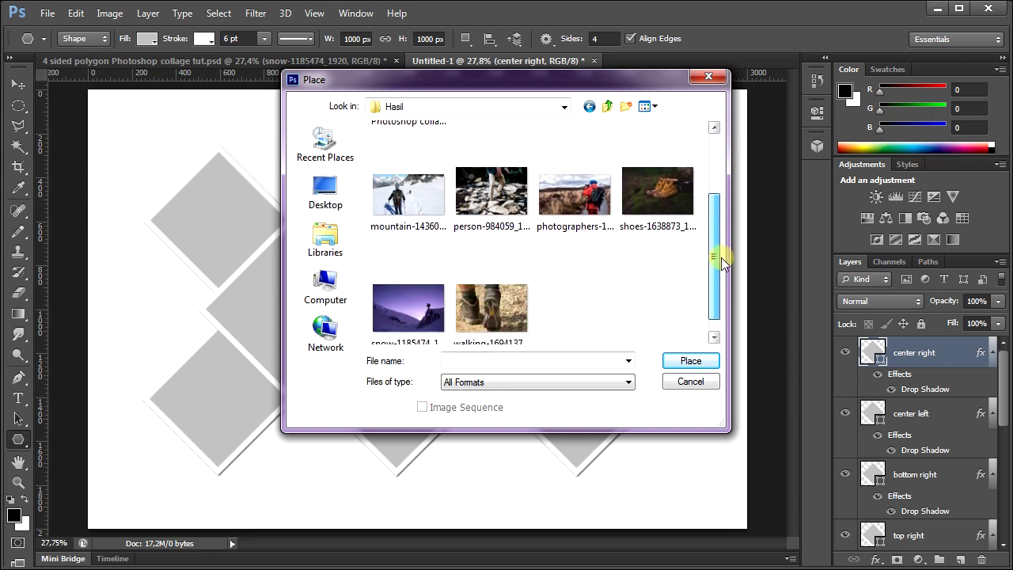
click(583, 202)
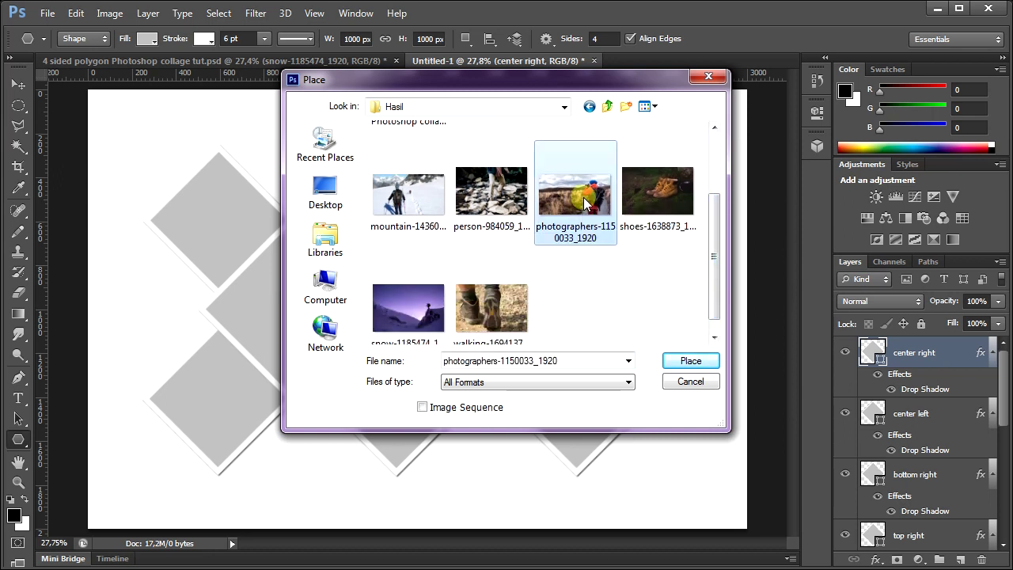
click(688, 360)
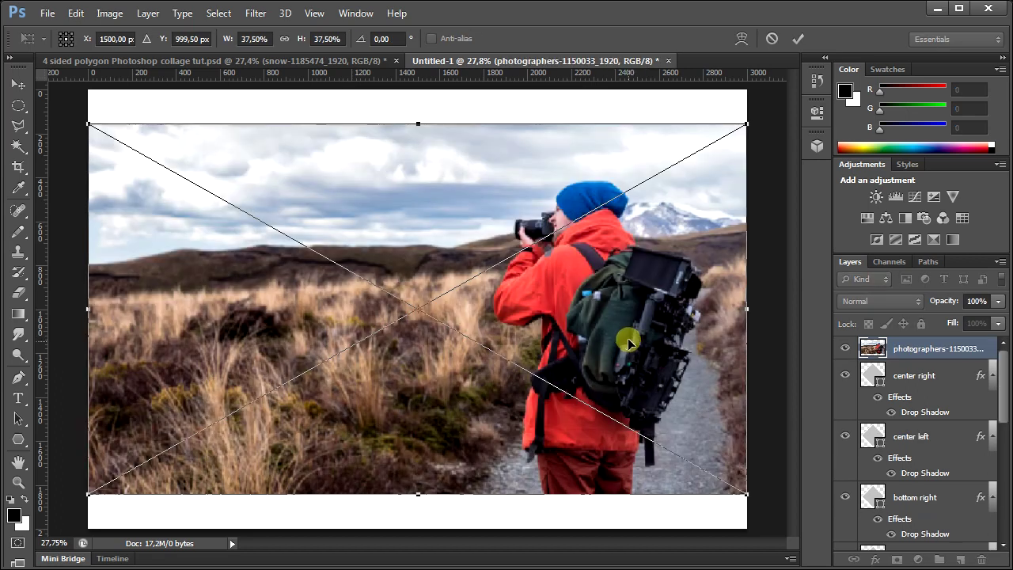
key(Return)
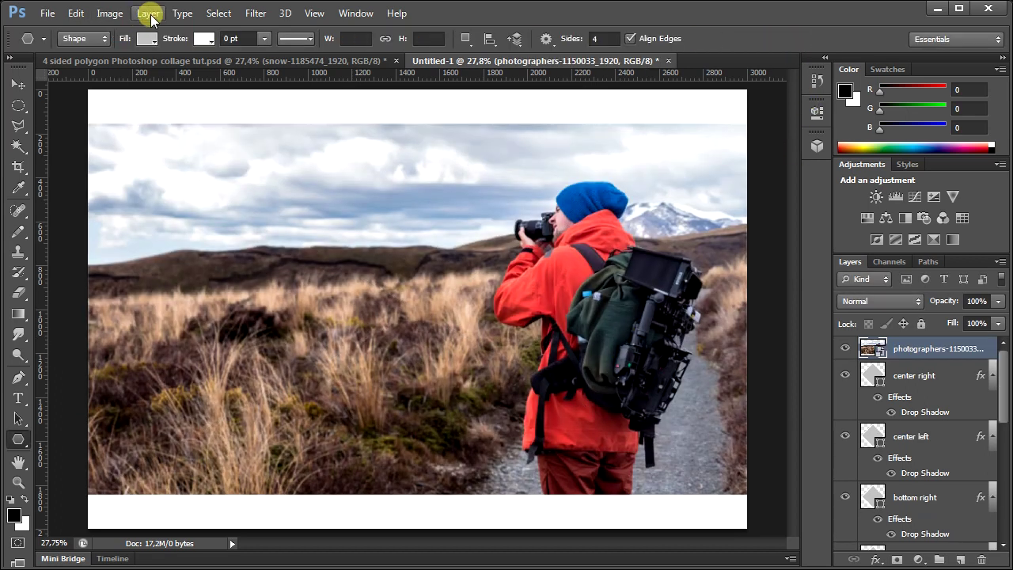
Step: Clip the photographers photo into the centre-right diamond, scale it to about 22% and shift it left
click(147, 13)
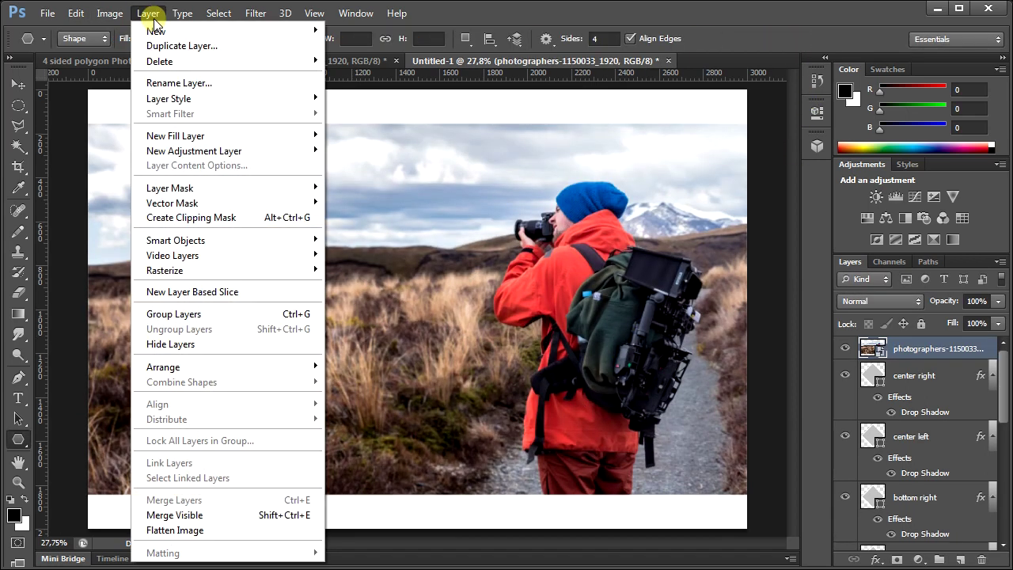
click(207, 217)
click(76, 12)
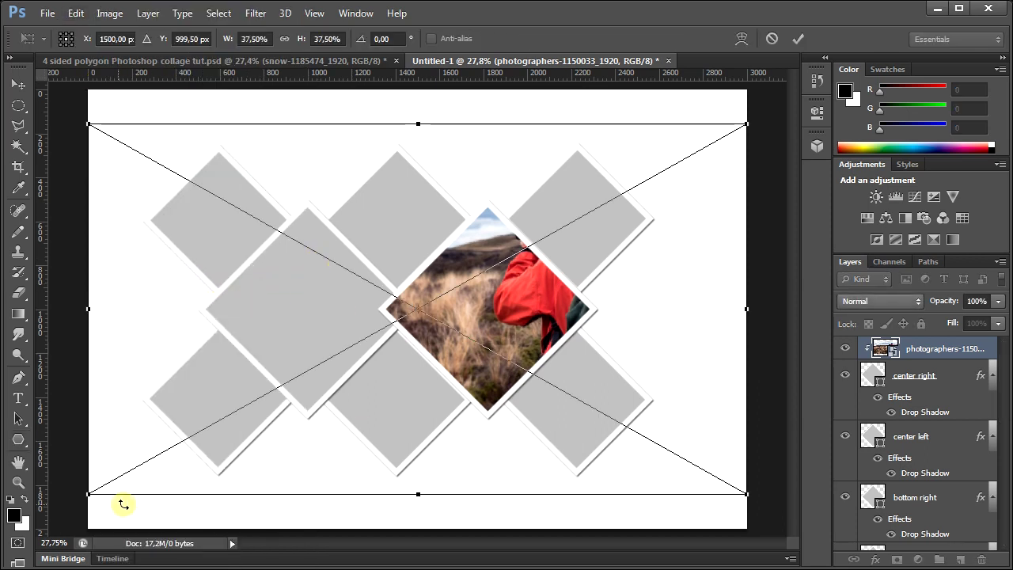
drag(88, 494, 246, 435)
drag(744, 124, 623, 221)
drag(554, 326, 524, 330)
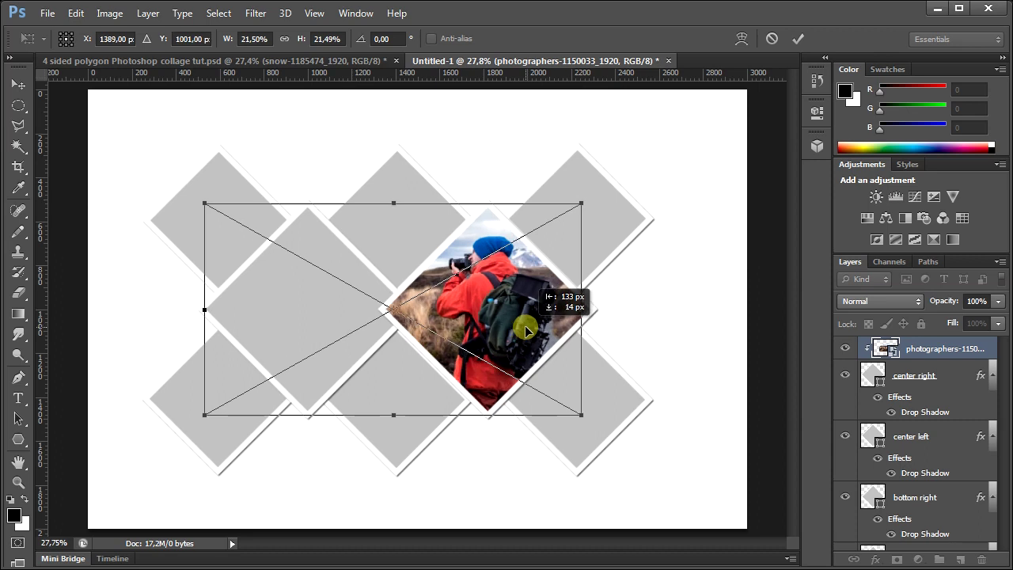
click(796, 39)
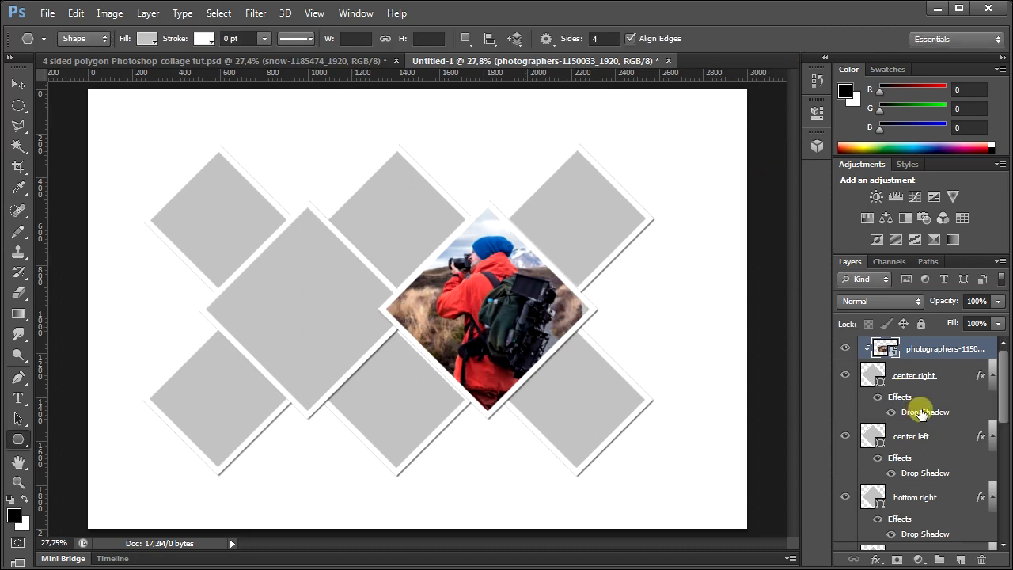
Step: Place the friendship photo above the centre-left diamond layer
click(908, 440)
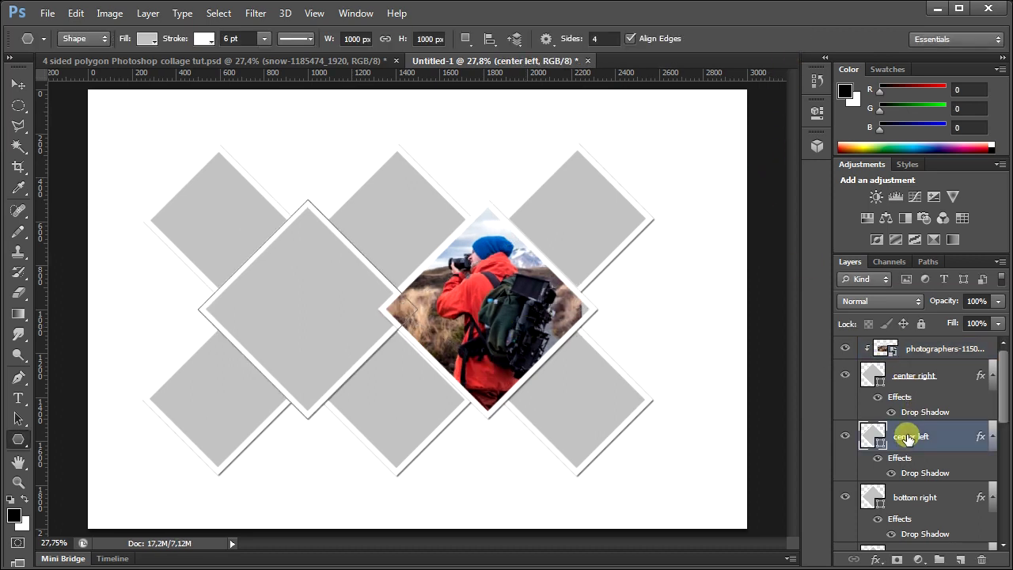
click(52, 14)
click(125, 268)
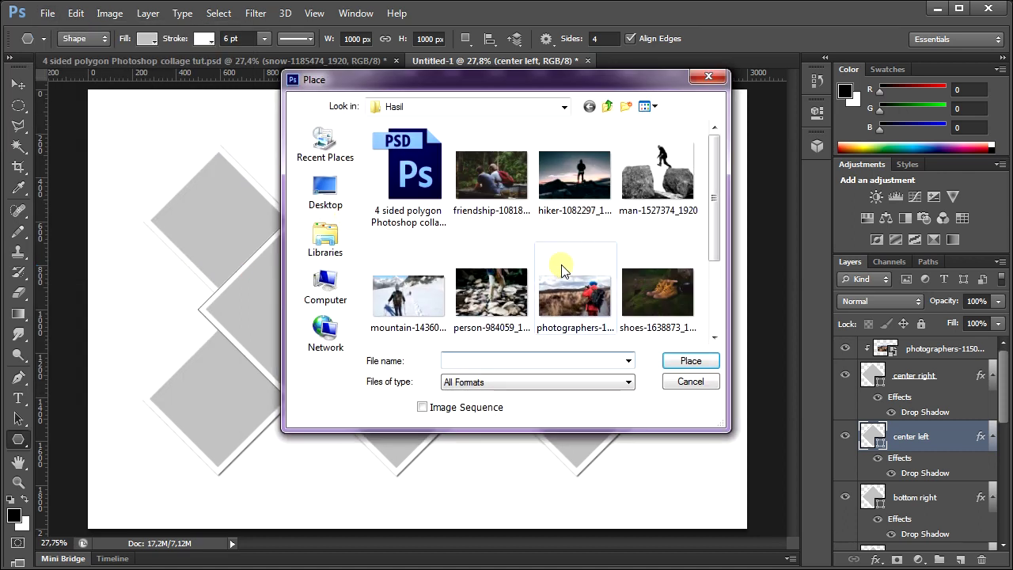
double_click(483, 188)
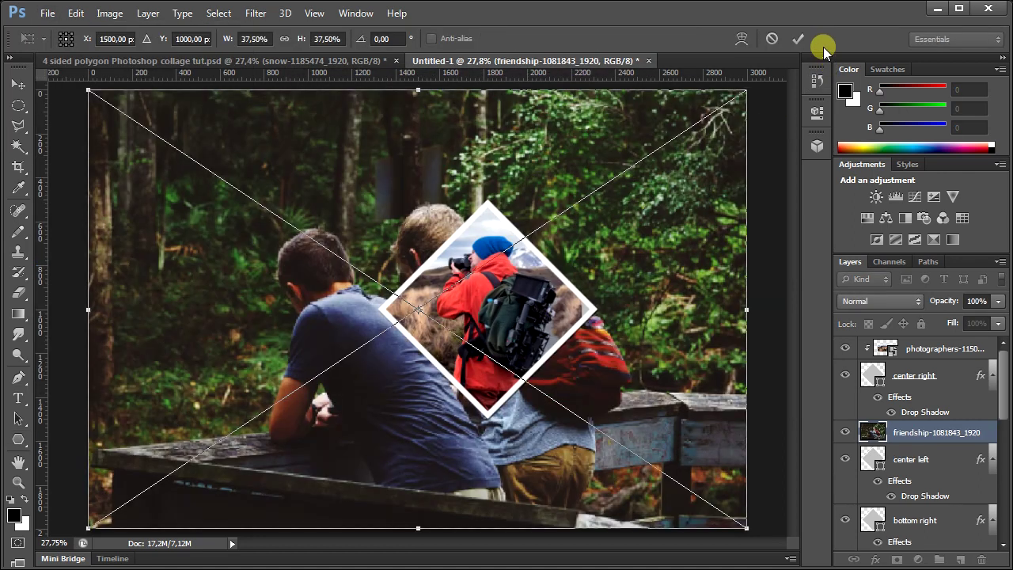
click(797, 38)
Step: Clip the friendship photo into the centre-left diamond, shrink it to about 18% and centre the boys
click(148, 13)
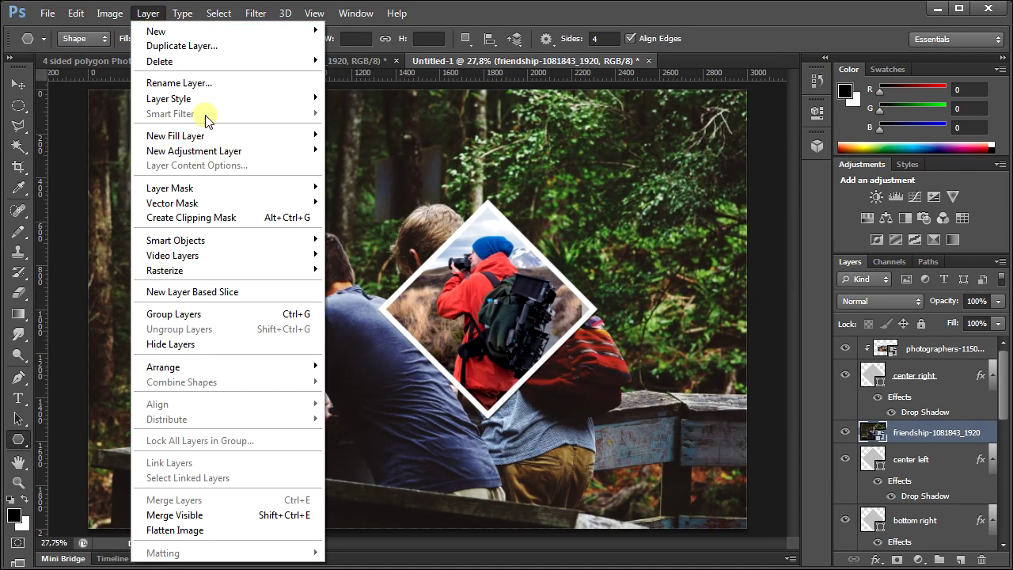
click(236, 218)
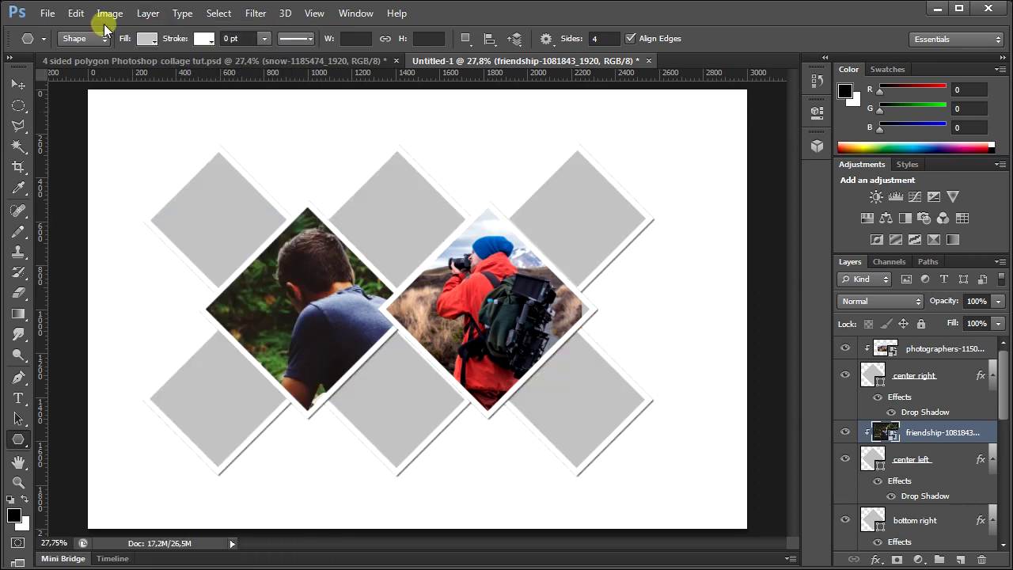
click(79, 16)
click(169, 283)
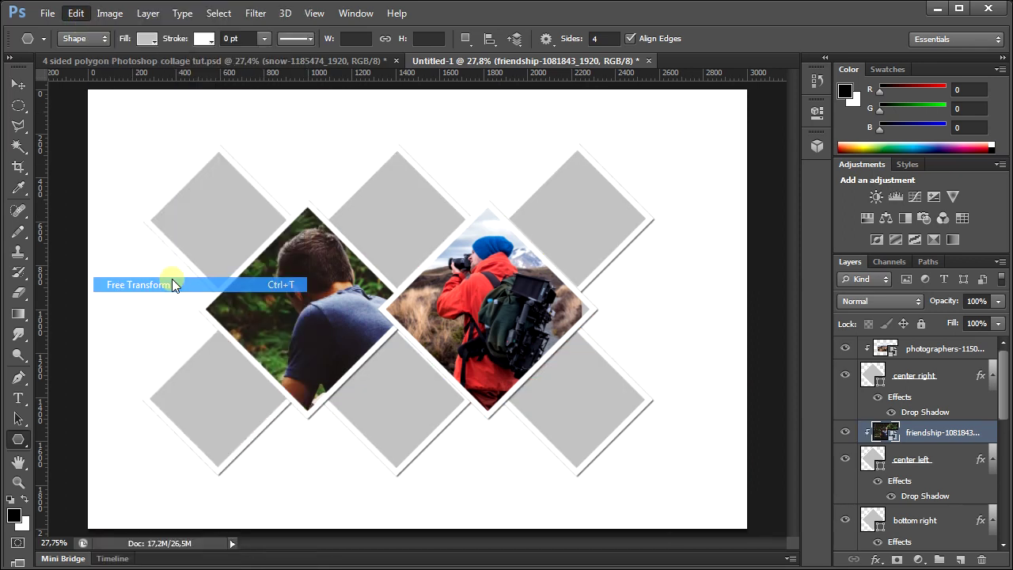
mouse_move(746, 91)
mouse_down()
mouse_move(583, 212)
mouse_move(578, 204)
mouse_up()
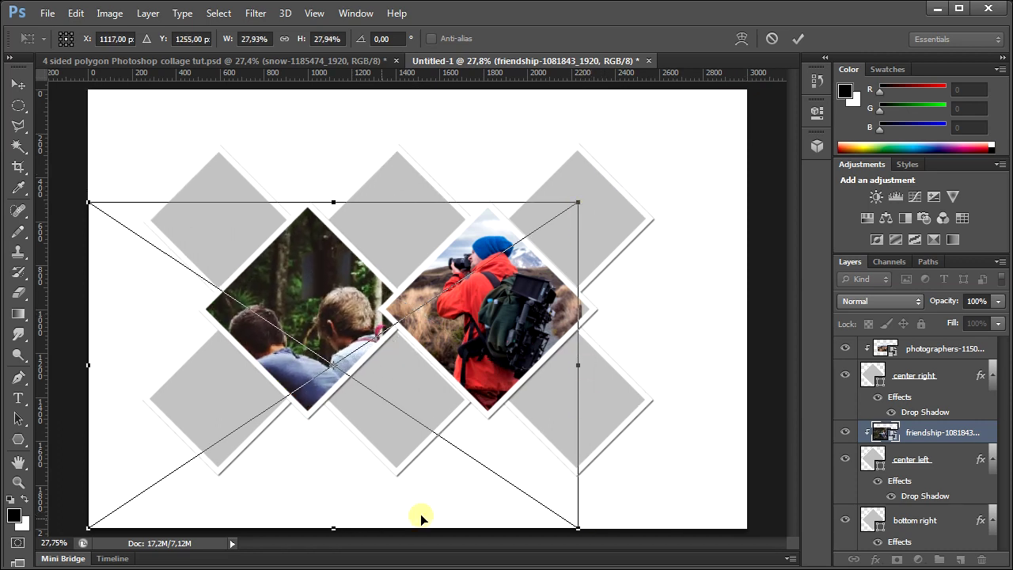
drag(89, 527, 242, 391)
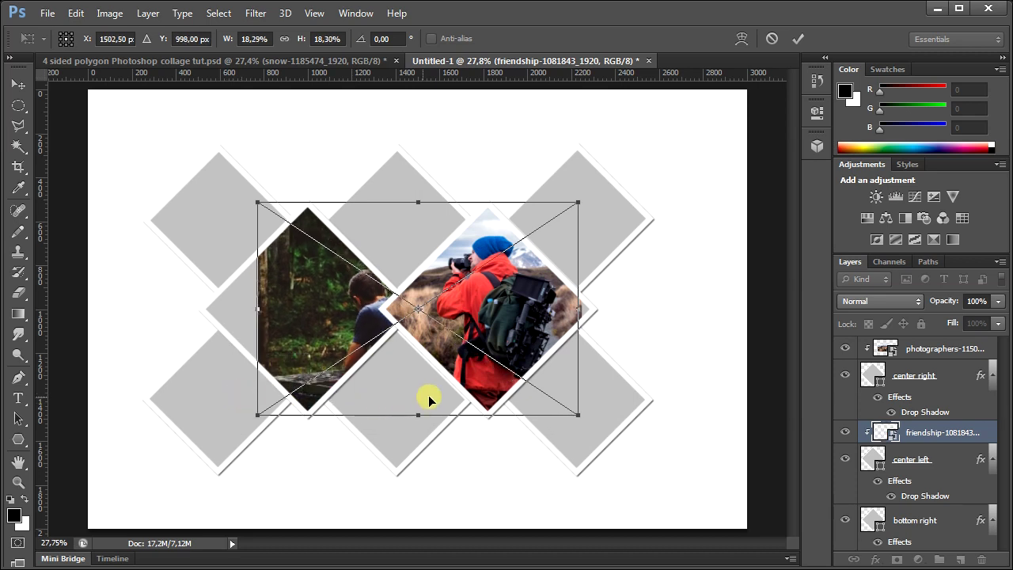
mouse_move(418, 402)
mouse_down()
mouse_move(354, 388)
mouse_move(343, 399)
mouse_up()
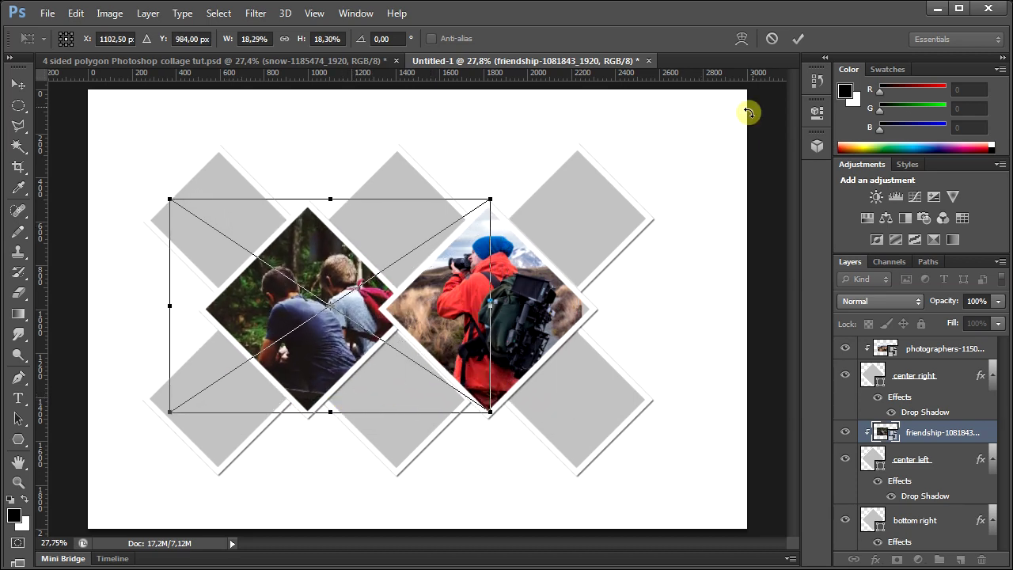
click(796, 38)
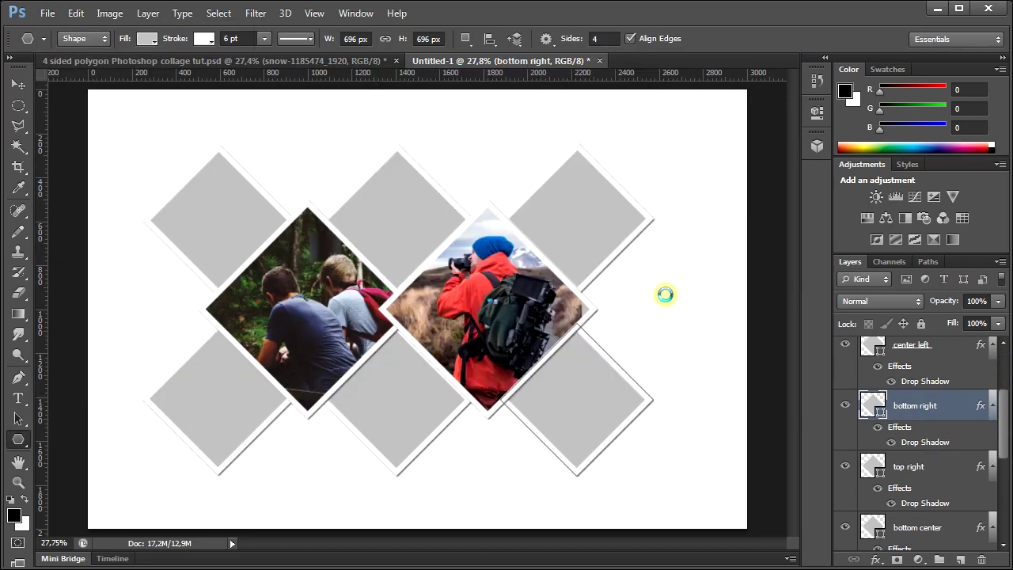
Step: Clip the shoes photo into the bottom-right diamond and shrink it to fit
click(148, 14)
click(191, 217)
click(76, 13)
click(257, 280)
drag(240, 206, 425, 326)
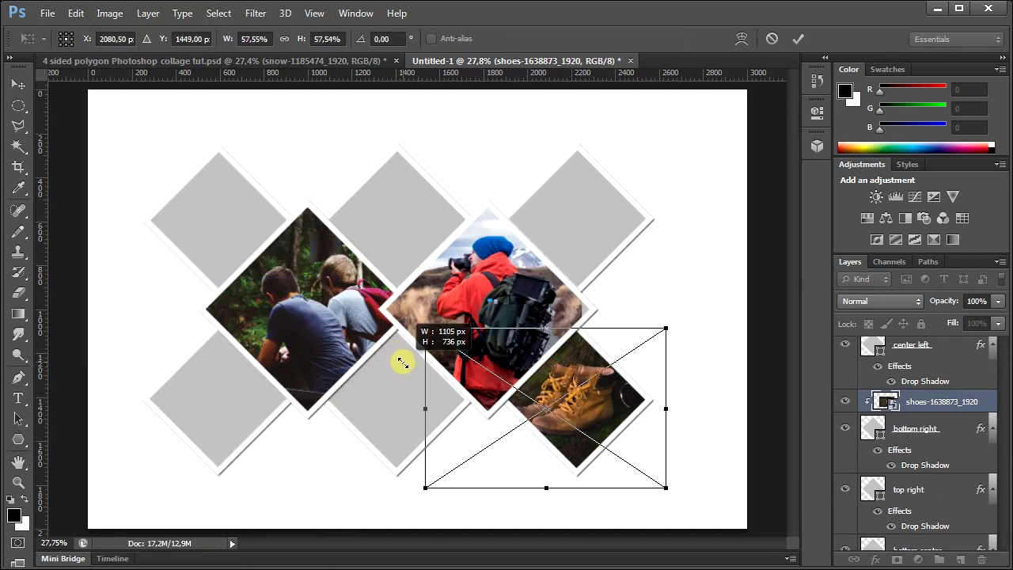
drag(667, 486, 649, 470)
click(796, 38)
Step: Clip the man-on-rocks photo into the top-right diamond, scaled and positioned to fit
drag(45, 267, 396, 237)
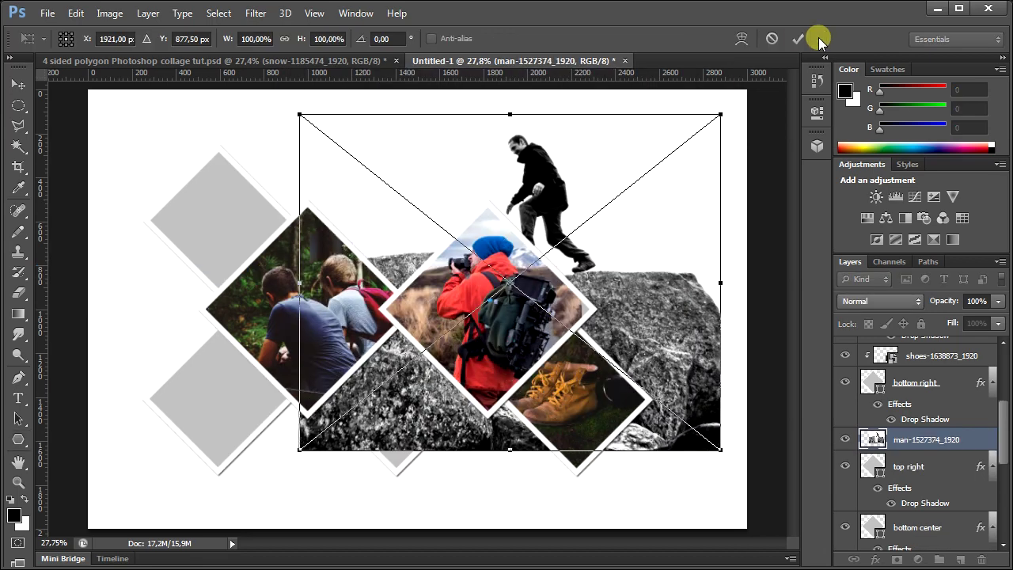
click(796, 38)
key(ctrl+alt+g)
click(75, 14)
click(119, 285)
drag(361, 402, 493, 305)
drag(697, 119, 678, 147)
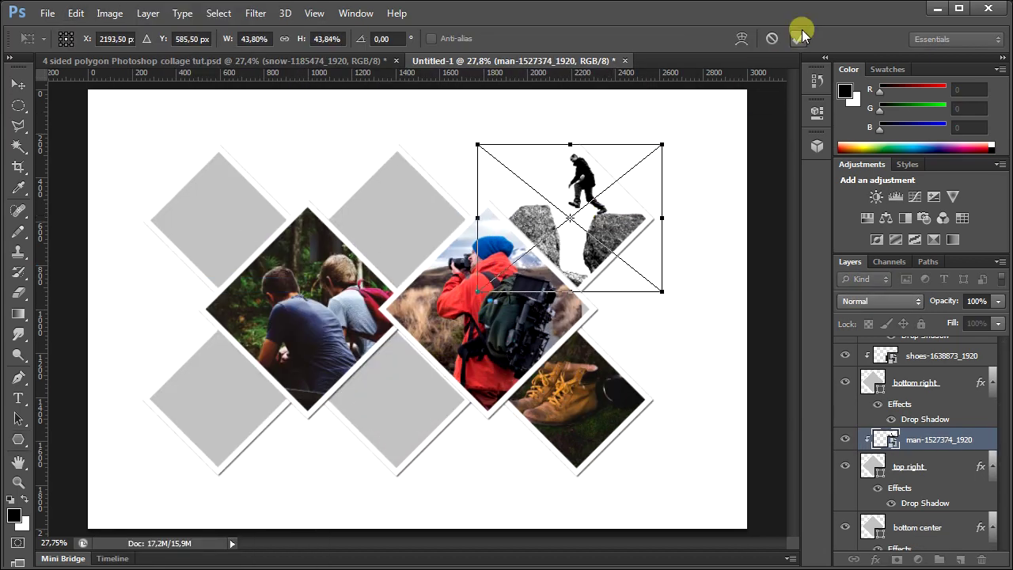
click(795, 38)
Step: Place the stream walker photo, clip it into the bottom-centre diamond and shrink it
key(alt+bracketleft)
key(alt+bracketleft)
click(45, 14)
click(71, 261)
double_click(362, 261)
click(795, 38)
key(ctrl+alt+g)
click(75, 14)
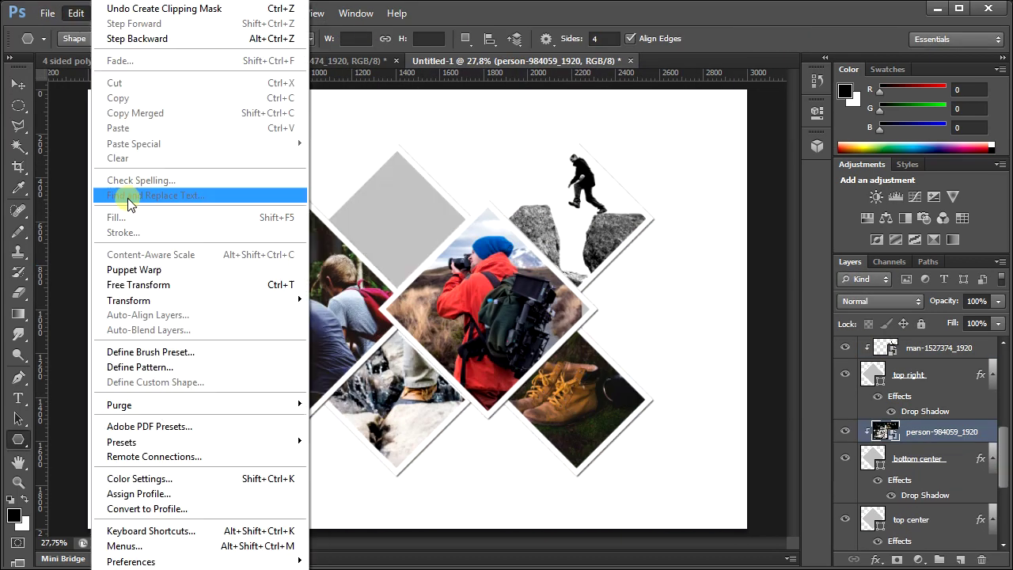
mouse_move(88, 528)
mouse_down()
mouse_move(193, 502)
mouse_move(260, 373)
mouse_up()
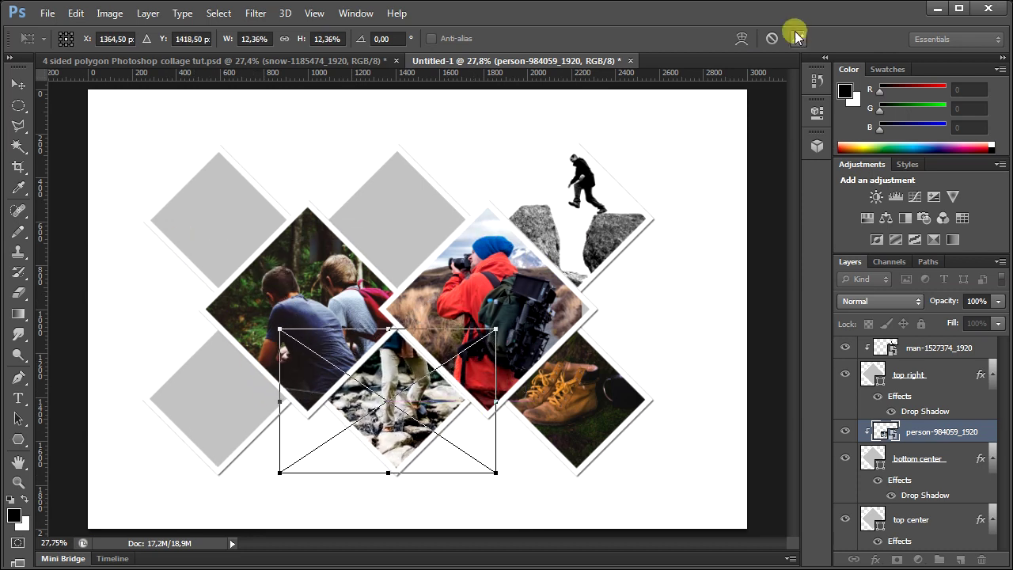
click(796, 38)
Step: Place the snowy hikers photo, clip it into the top-centre diamond and scale to about 90%
key(alt+bracketleft)
key(alt+bracketleft)
click(48, 14)
click(71, 261)
double_click(399, 309)
click(796, 38)
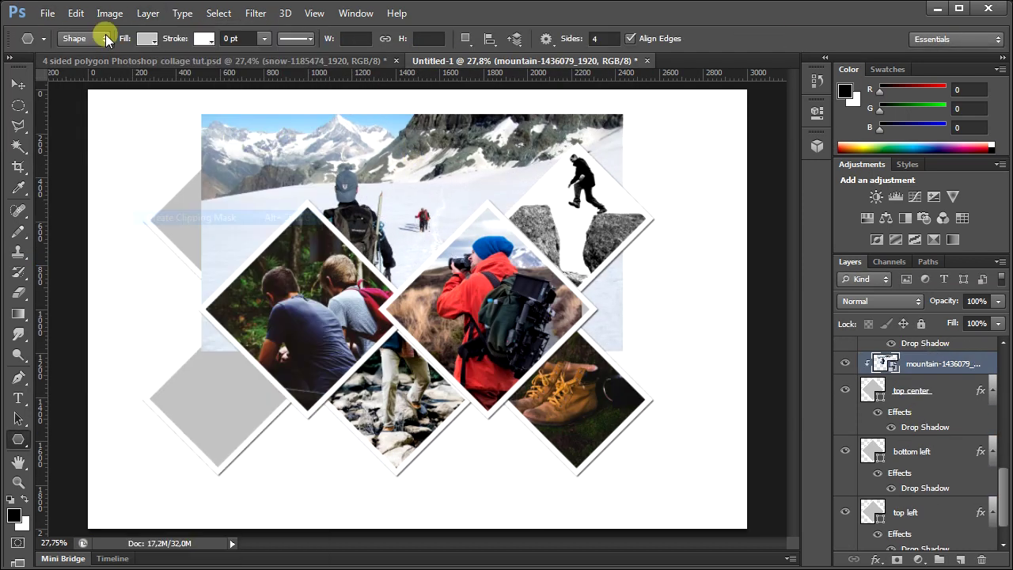
key(ctrl+alt+g)
drag(201, 349, 258, 319)
drag(623, 114, 583, 151)
key(Return)
Step: Place the sunset hiker photo, clip it into the bottom-left diamond, shrink and position it
key(alt+bracketleft)
key(alt+bracketleft)
click(48, 13)
click(71, 261)
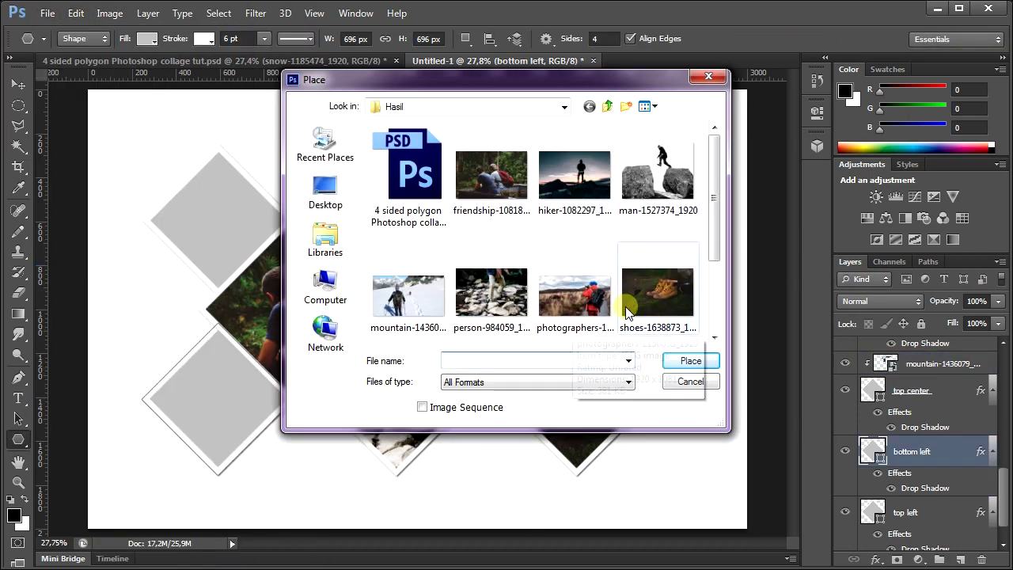
double_click(583, 172)
click(795, 38)
key(ctrl+alt+g)
click(76, 14)
click(135, 289)
drag(748, 90, 421, 305)
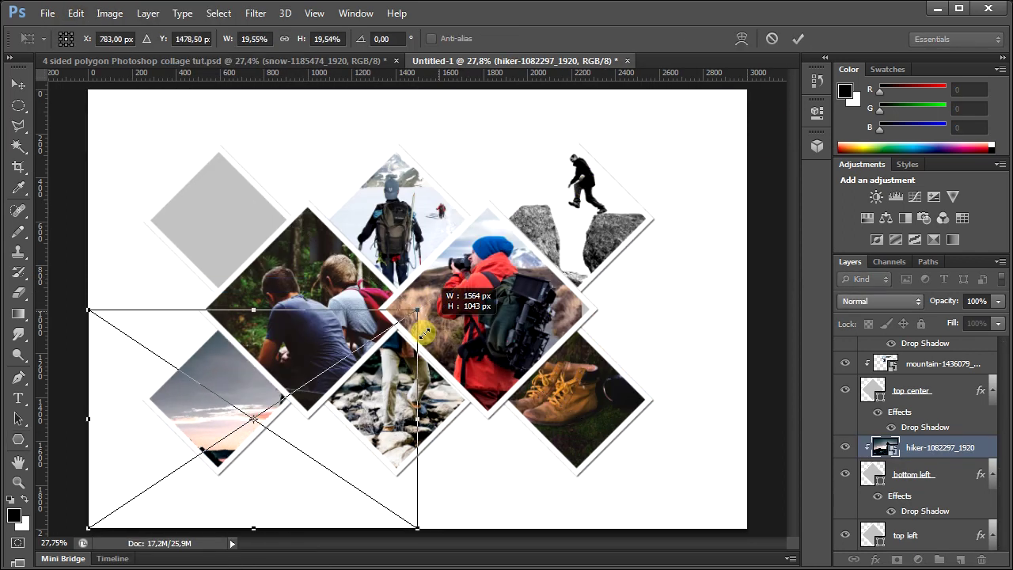
mouse_move(318, 460)
mouse_down()
mouse_move(403, 406)
mouse_move(320, 405)
mouse_up()
click(796, 37)
Step: Place the walking boots photo, clip it into the top-left diamond and shrink it to fit
key(alt+bracketleft)
key(alt+bracketleft)
click(47, 13)
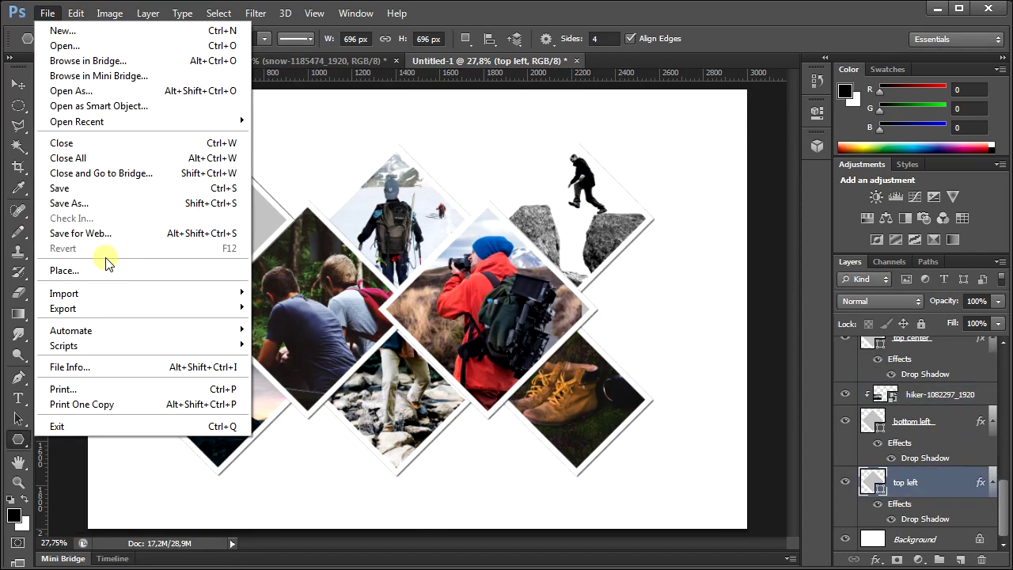
click(106, 262)
click(497, 297)
double_click(497, 297)
click(795, 38)
key(ctrl+alt+g)
click(76, 13)
click(134, 290)
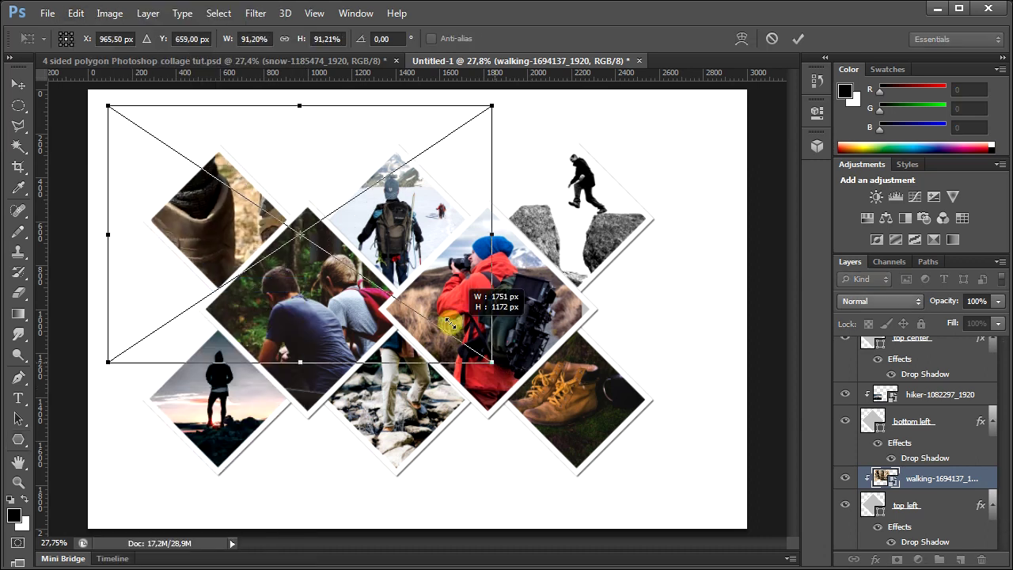
drag(543, 339, 293, 220)
click(795, 38)
Step: Scroll the Layers panel up and select the topmost photographers layer
scroll(981, 427, up, 2)
scroll(972, 414, up, 2)
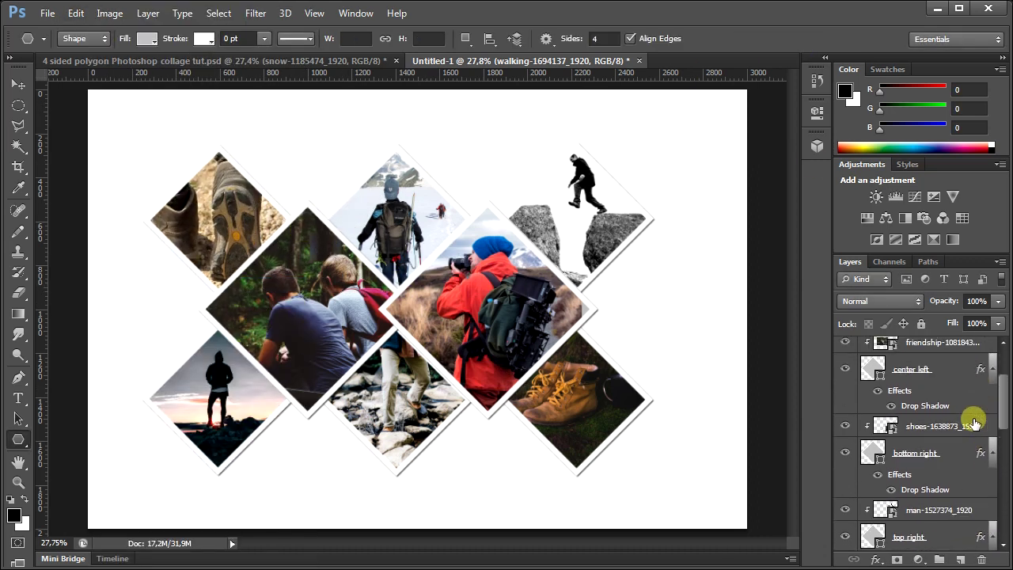
scroll(964, 405, up, 2)
click(955, 356)
drag(1004, 376, 1005, 520)
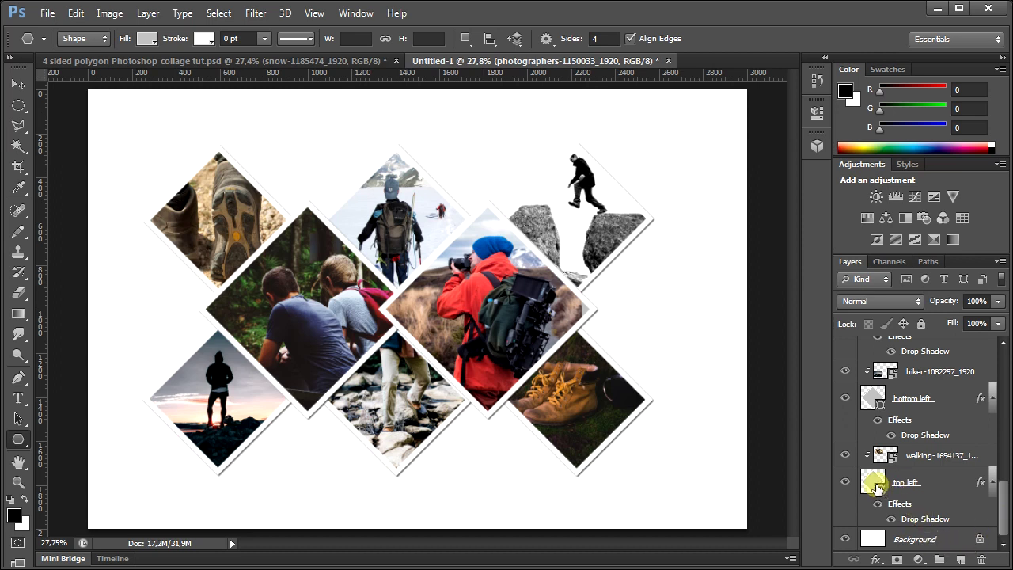
Step: Select all diamond and photo layers, group them into Group 1, then select Background
shift+click(876, 488)
click(161, 20)
mouse_move(173, 255)
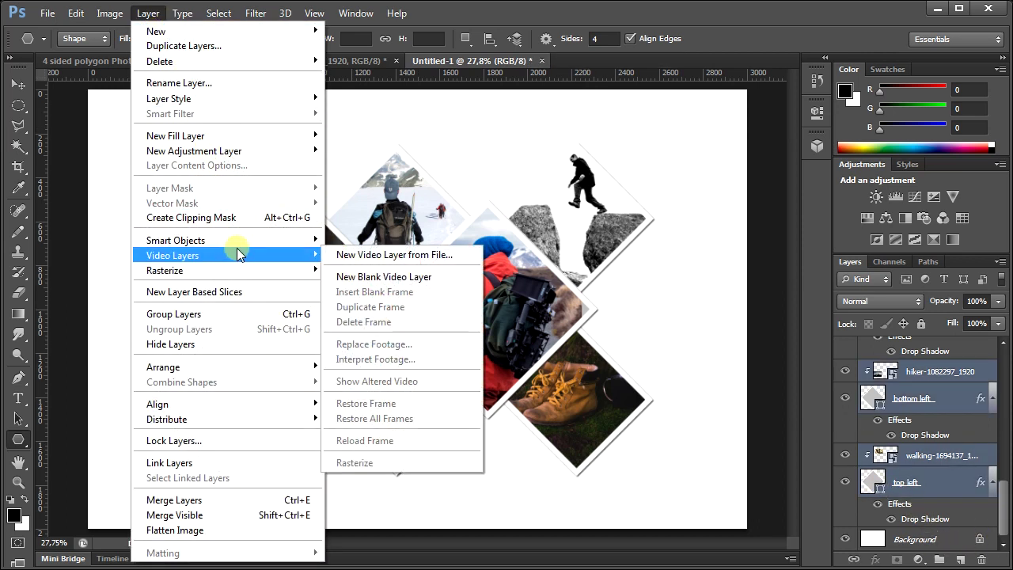
click(295, 315)
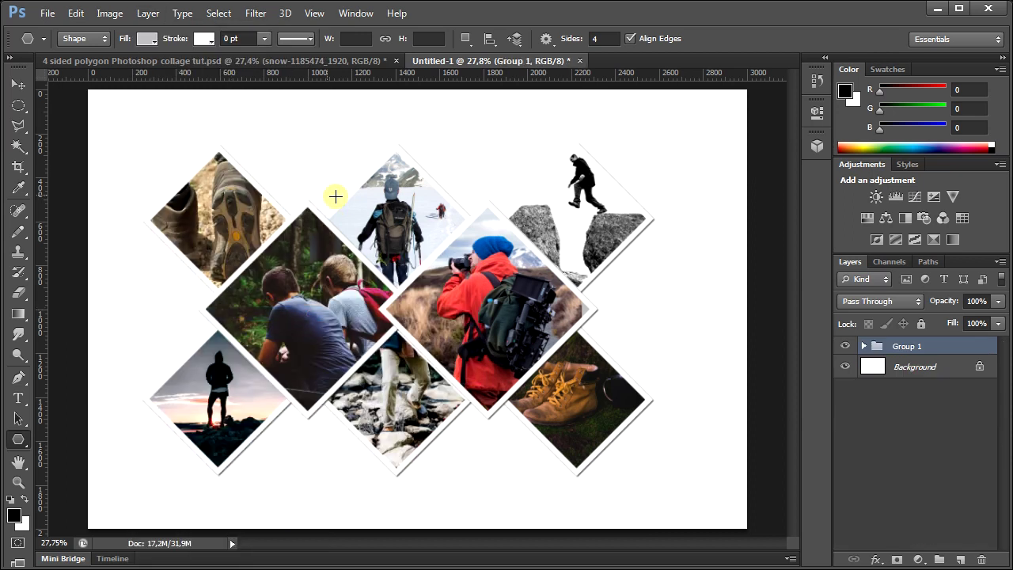
click(929, 368)
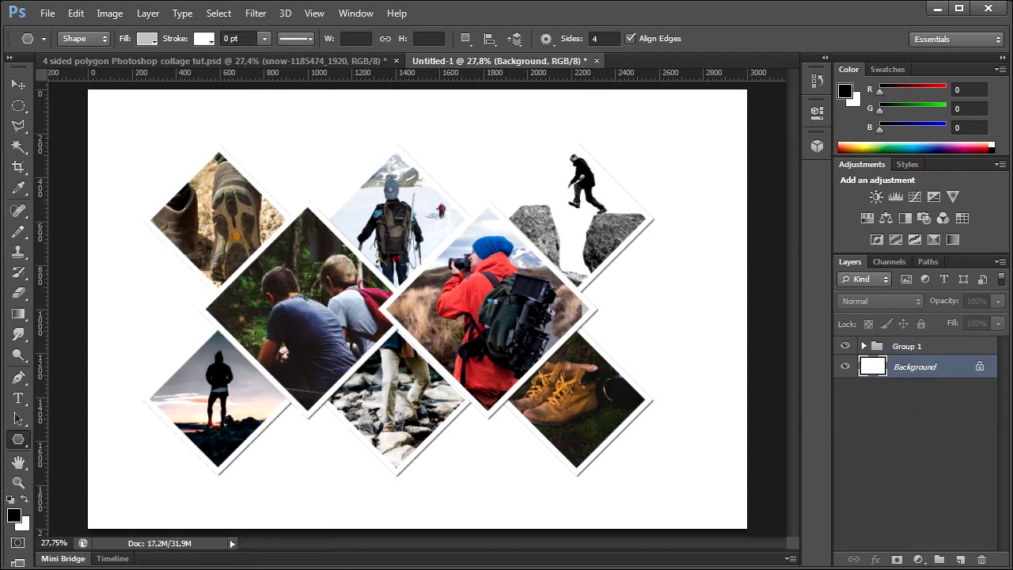
Step: Place snow-1185474_1920 above the Background layer at full canvas size
click(47, 11)
click(83, 270)
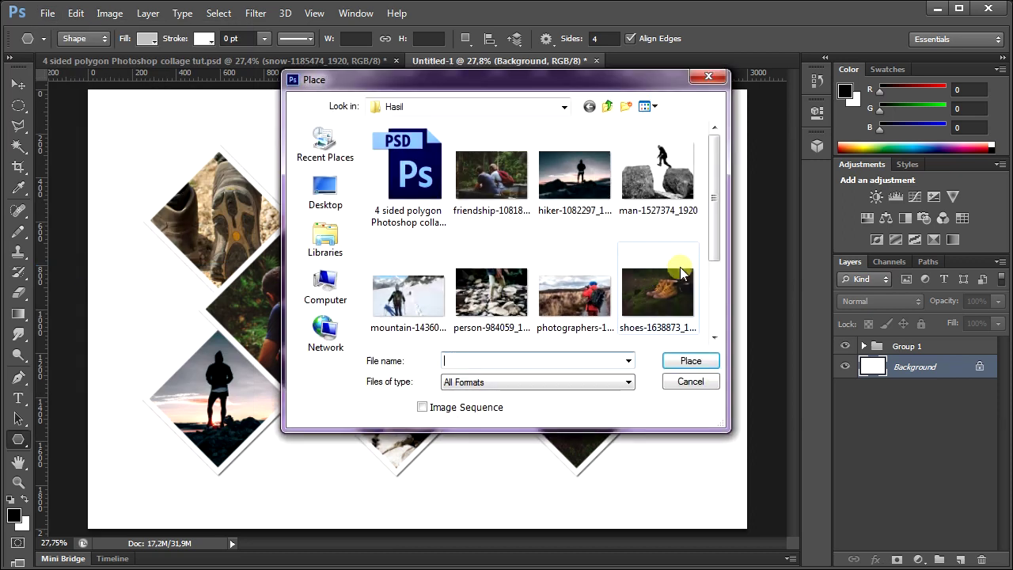
drag(713, 202, 717, 281)
double_click(406, 294)
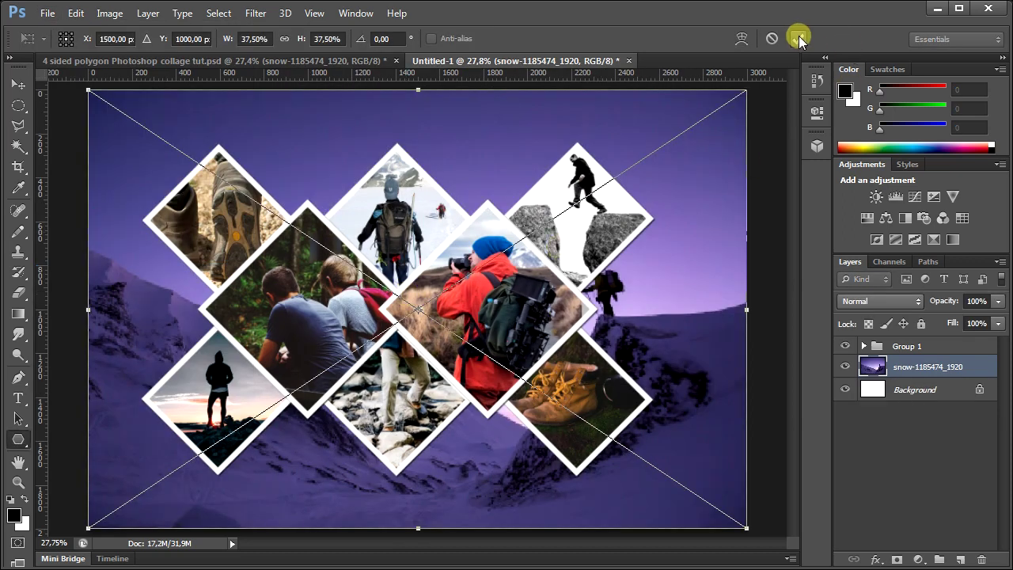
click(799, 38)
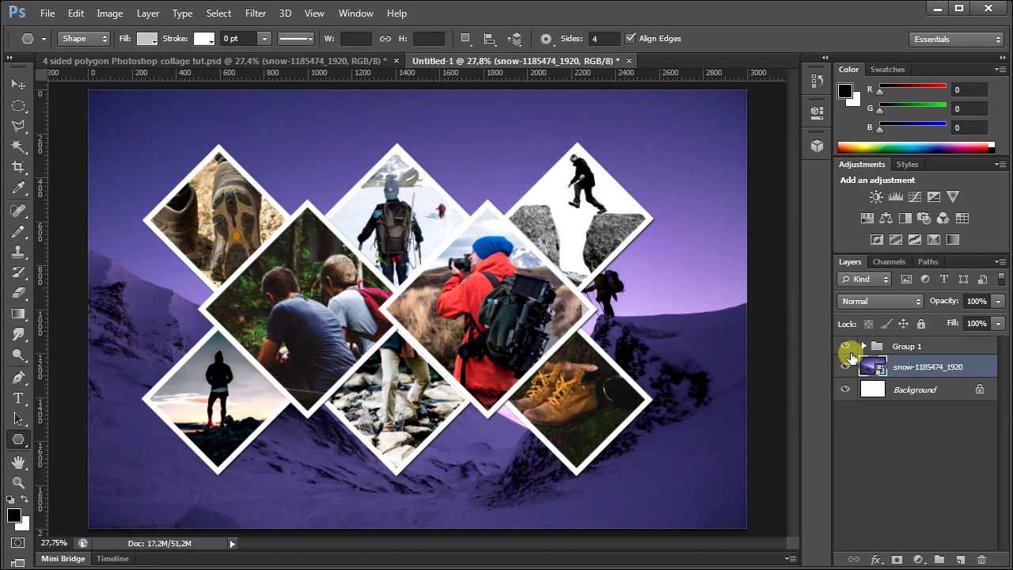
Step: Toggle Group 1 and the snow layer visibility to compare the background
click(843, 347)
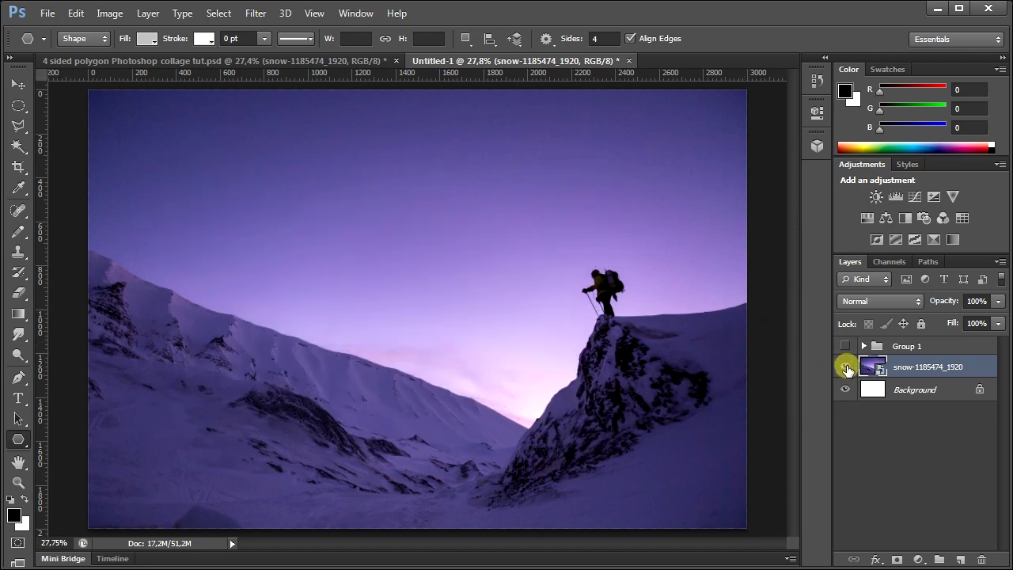
click(844, 347)
click(846, 368)
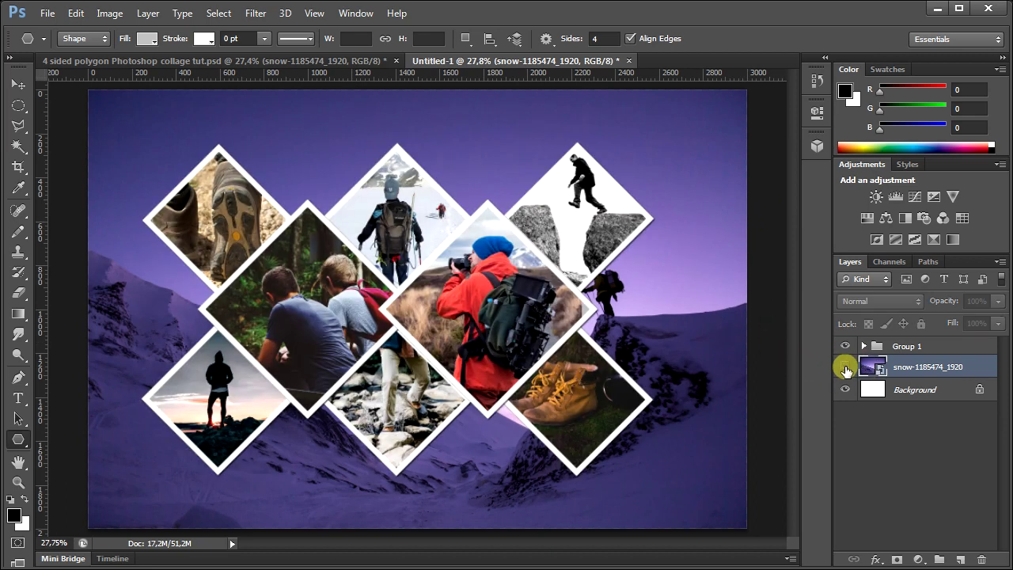
click(845, 368)
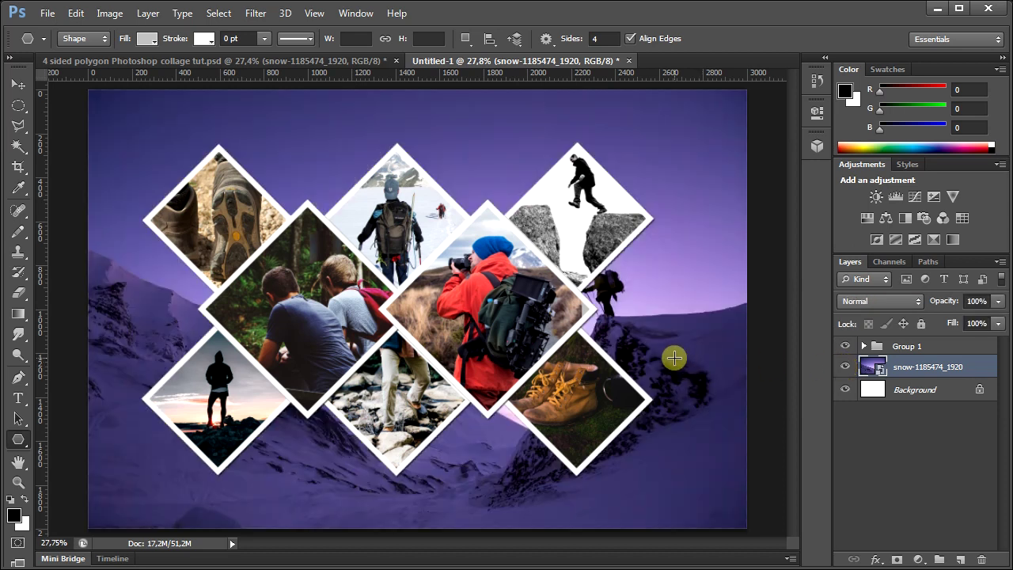